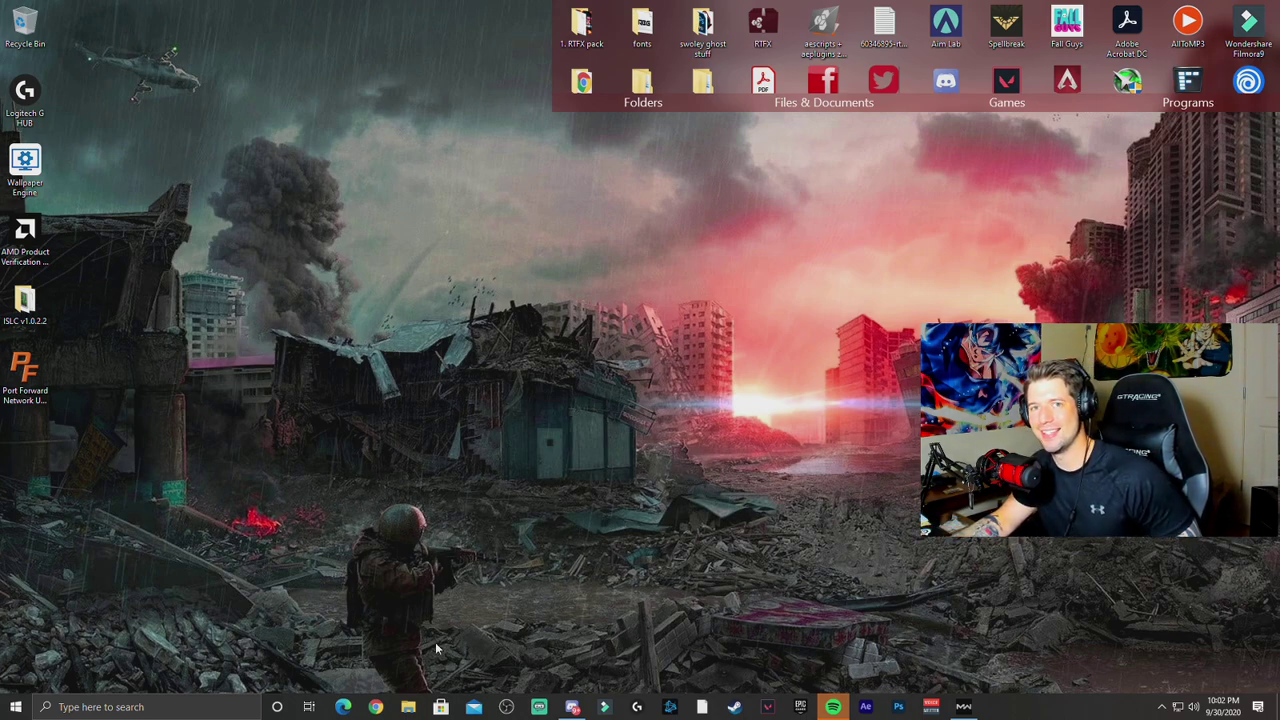
- Open Chrome and search Google for "network utilities for windows"
{"action": "left_click", "coordinate": [25, 372]}
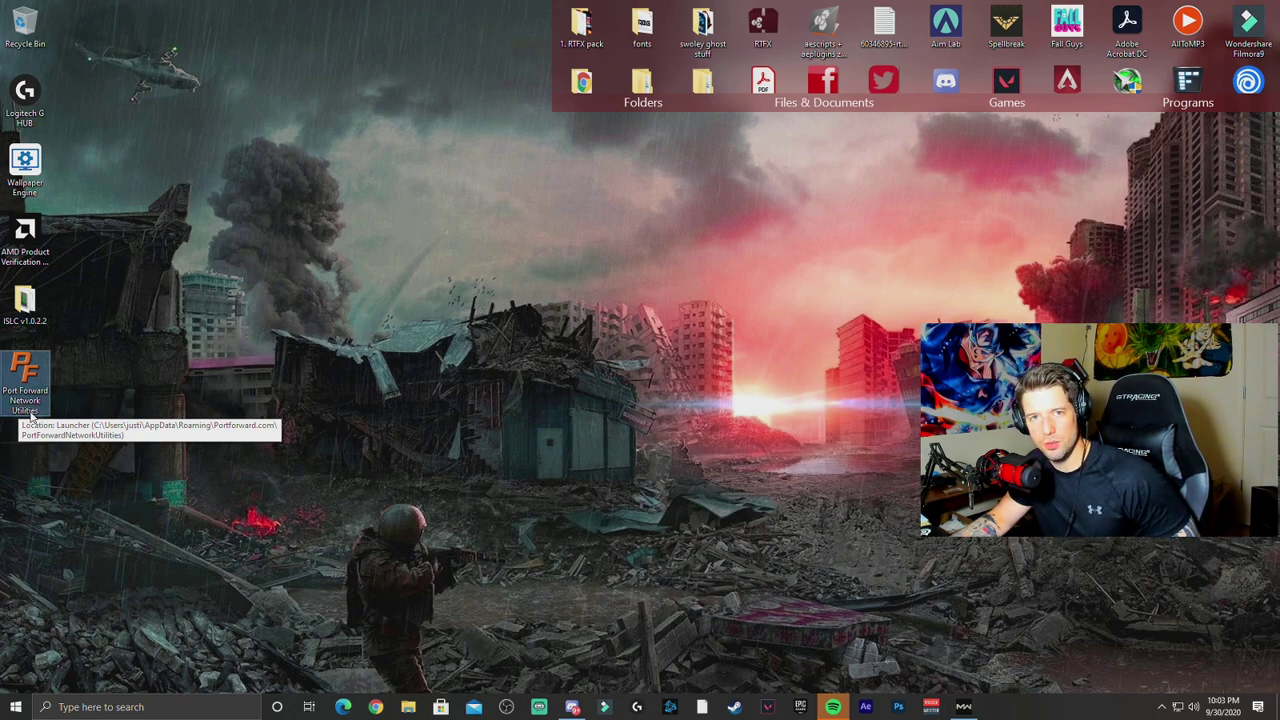
{"action": "left_click", "coordinate": [375, 707]}
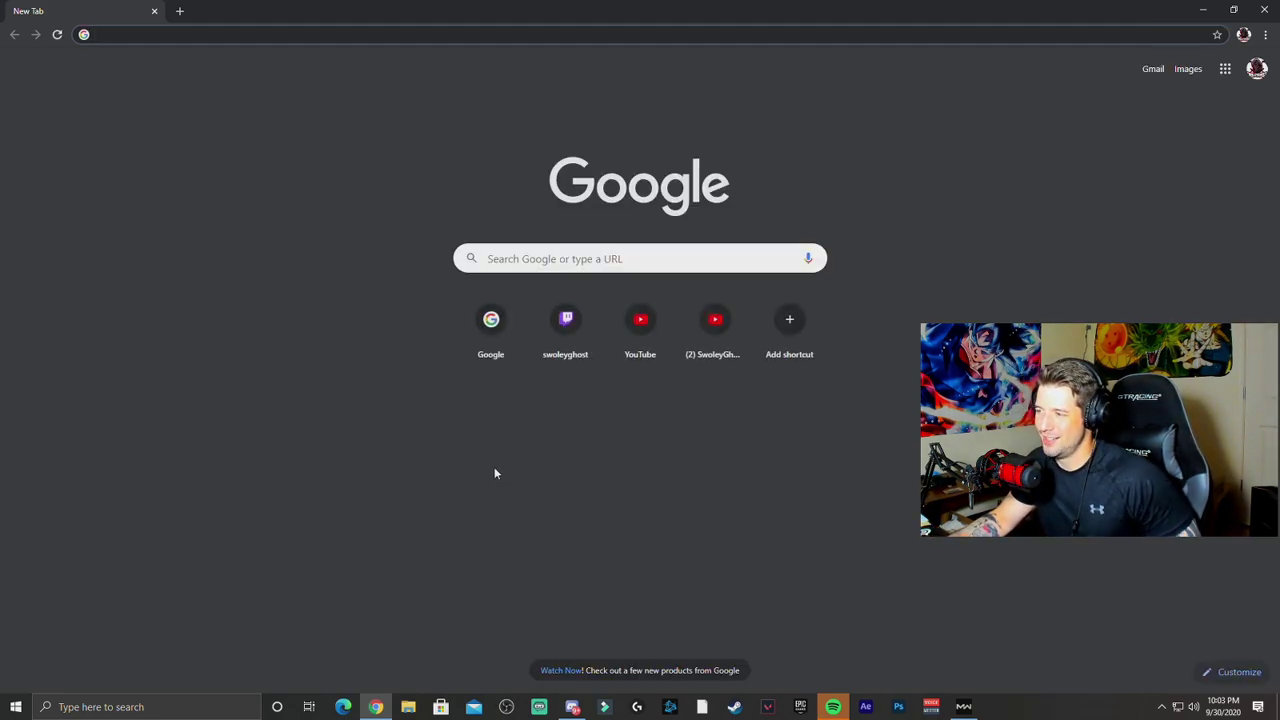
{"action": "left_click", "coordinate": [562, 259]}
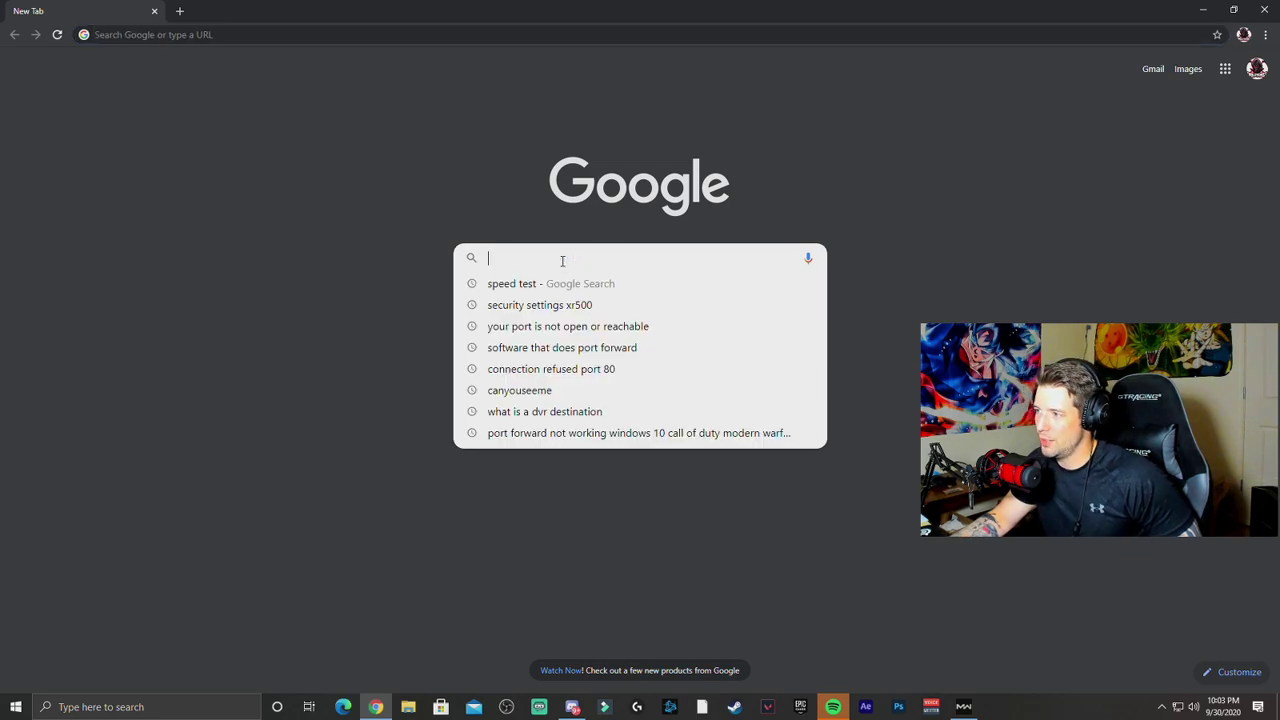
{"action": "type", "text": "ne"}
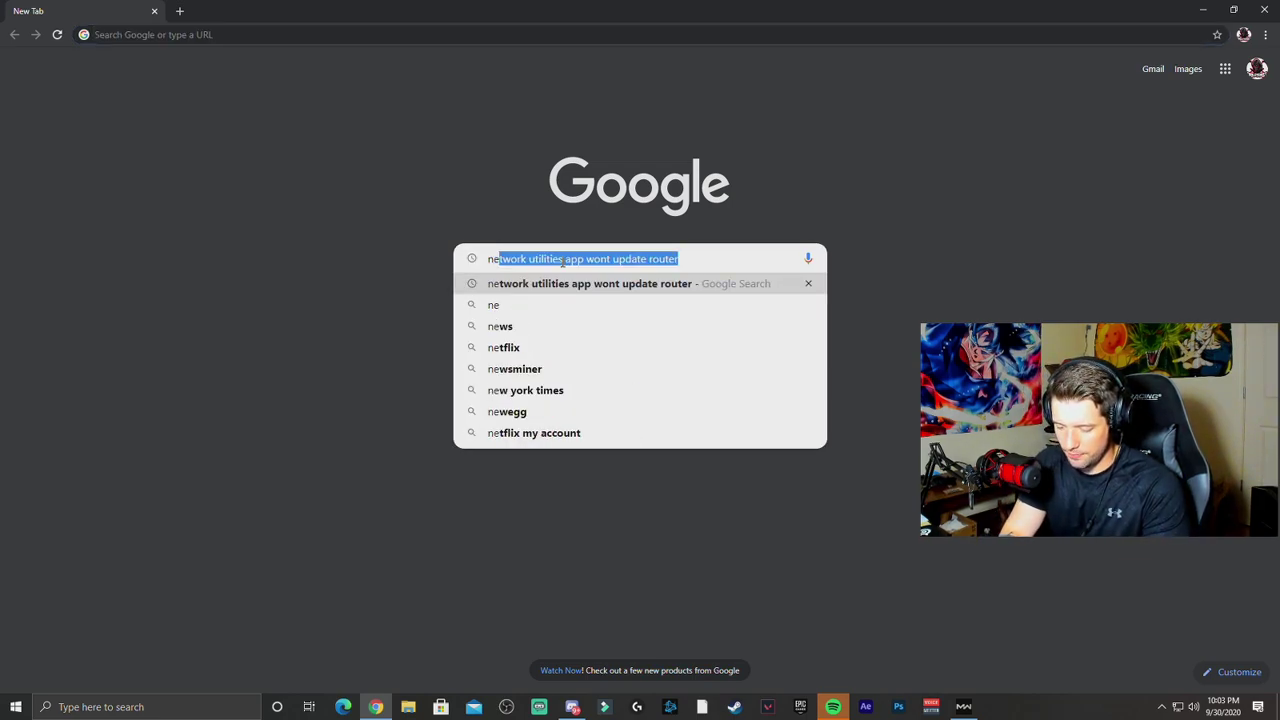
{"action": "type", "text": "twork util"}
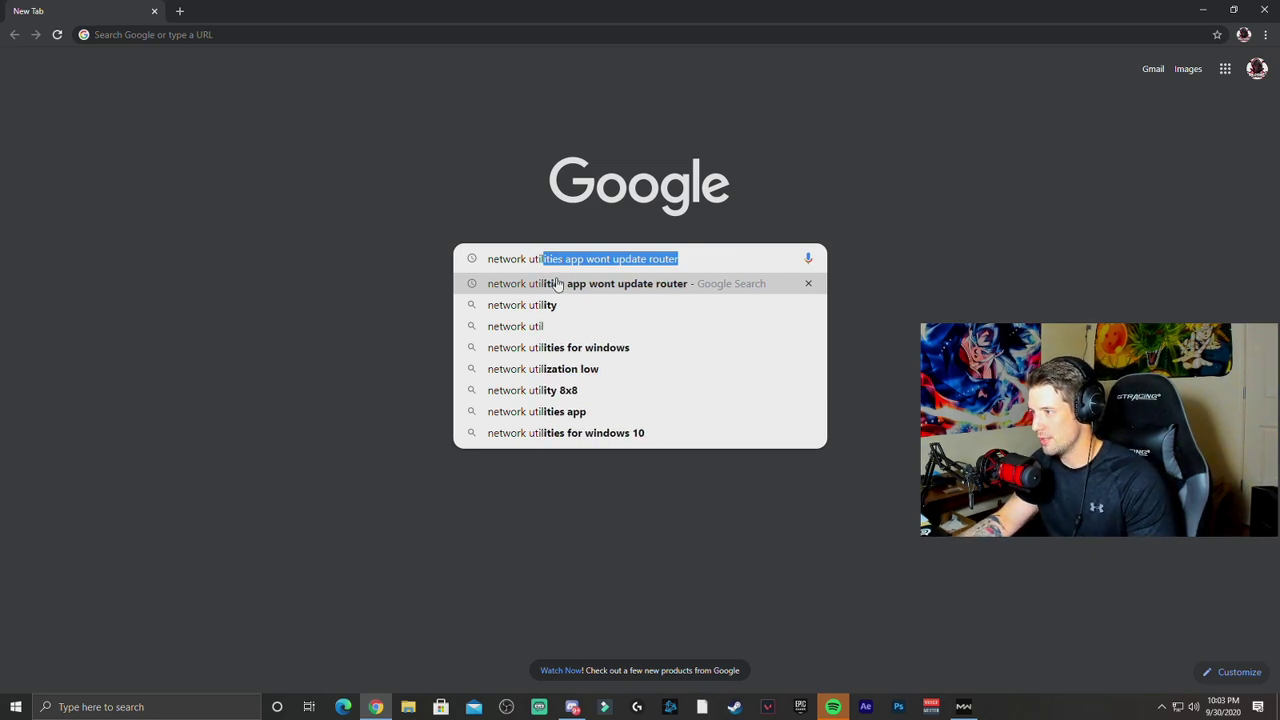
{"action": "left_click", "coordinate": [549, 350]}
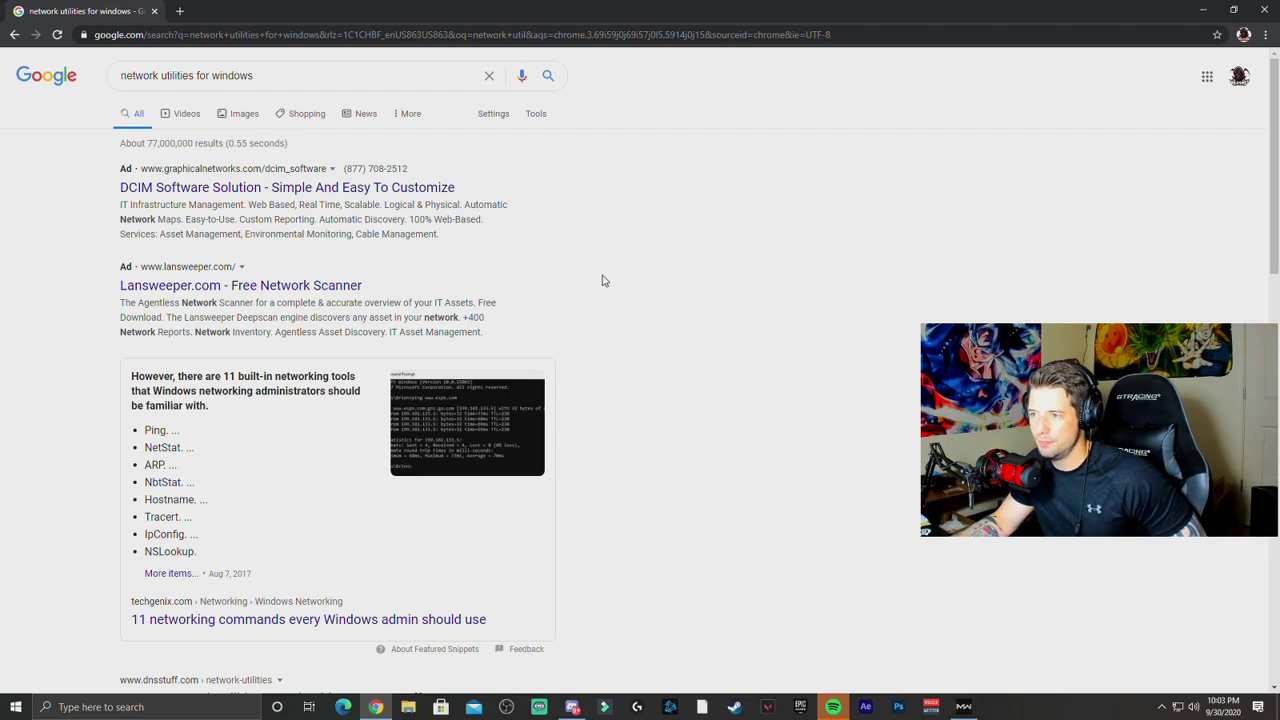
- Find the portforward.com result for Network Utilities among the search results and open it
{"action": "scroll", "coordinate": [326, 391], "scroll_direction": "down", "scroll_amount": 5}
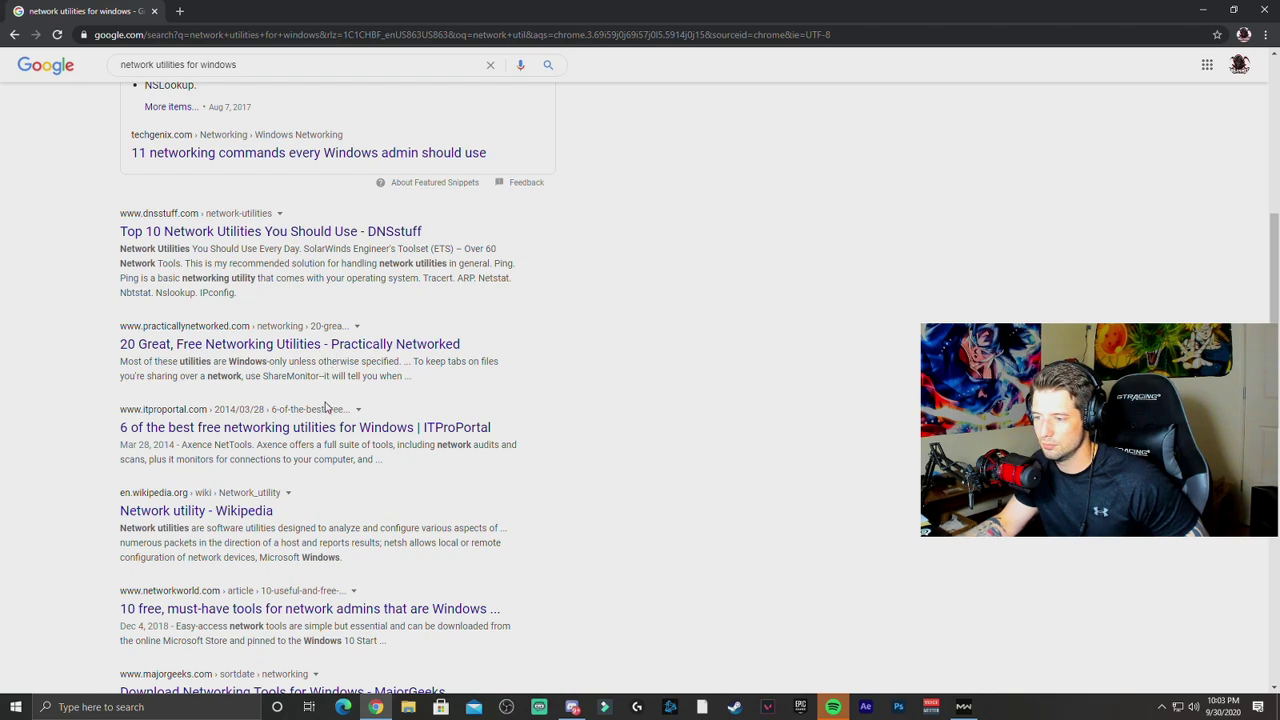
{"action": "scroll", "coordinate": [326, 402], "scroll_direction": "down", "scroll_amount": 3}
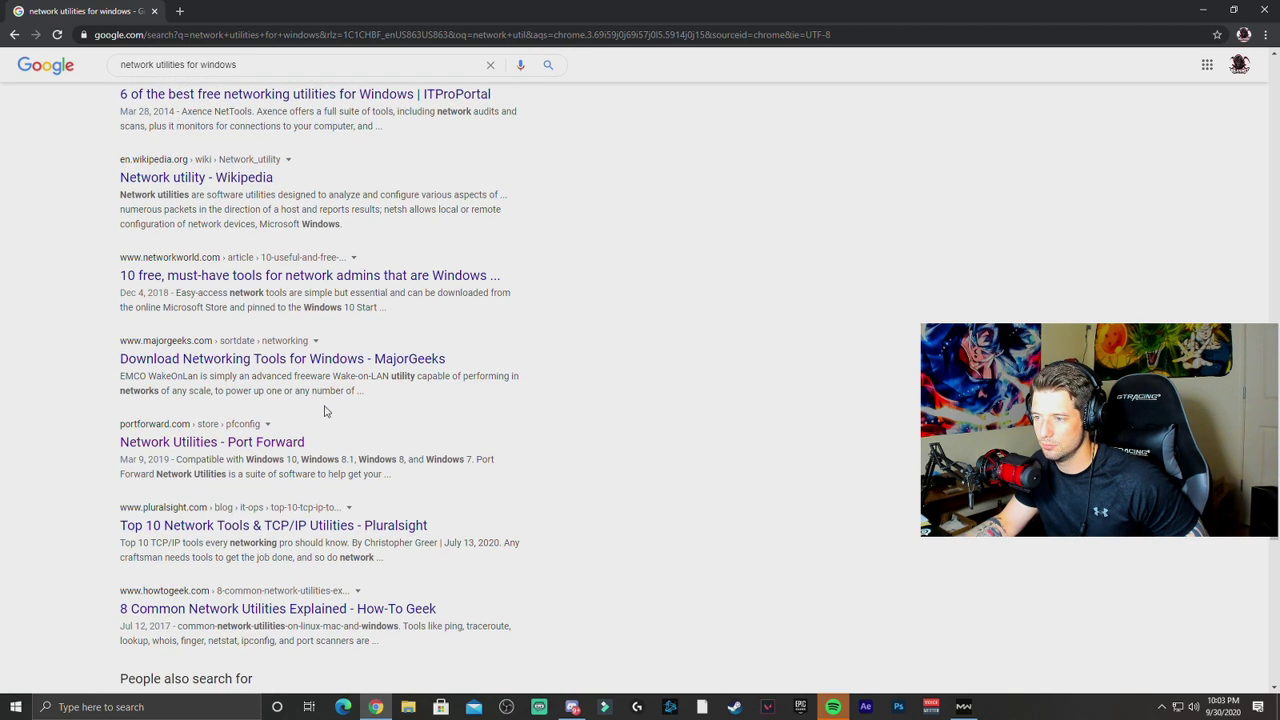
{"action": "left_click", "coordinate": [252, 448]}
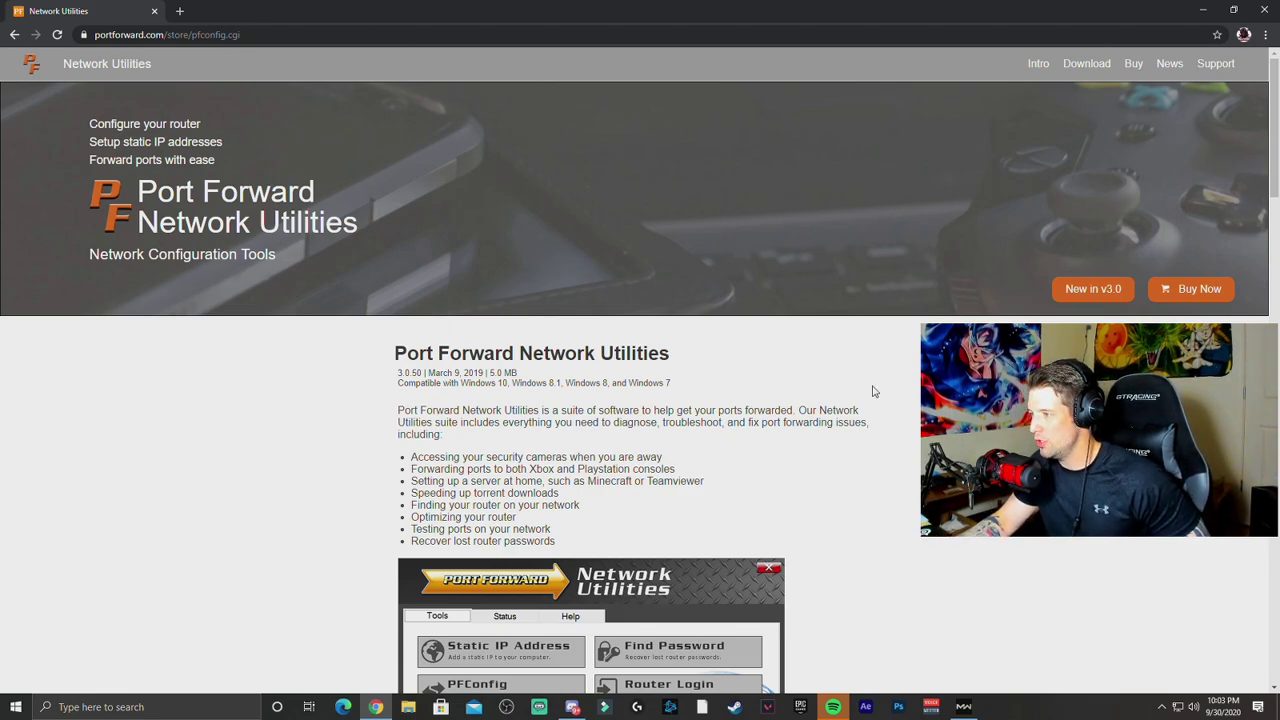
- Review the Port Forward Network Utilities product page, download its installer and close the browser
{"action": "scroll", "coordinate": [640, 400], "scroll_direction": "down", "scroll_amount": 10}
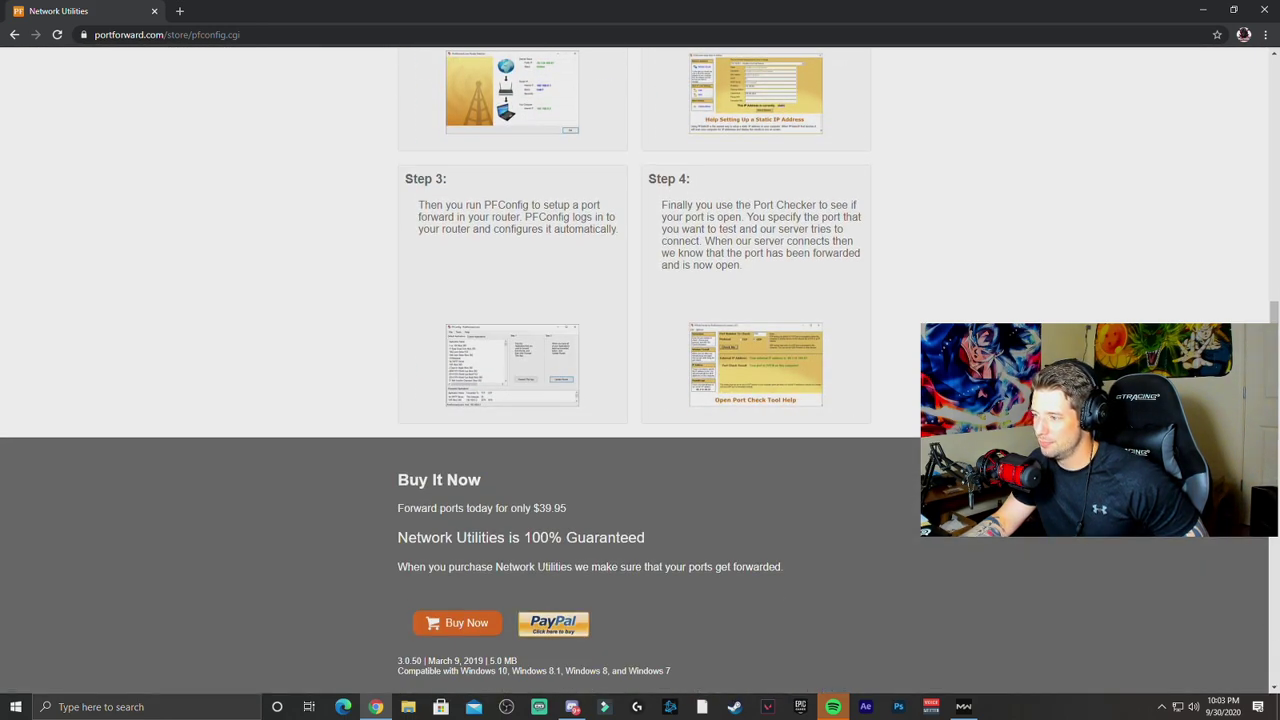
{"action": "scroll", "coordinate": [640, 370], "scroll_direction": "up", "scroll_amount": 6}
{"action": "scroll", "coordinate": [640, 370], "scroll_direction": "up", "scroll_amount": 5}
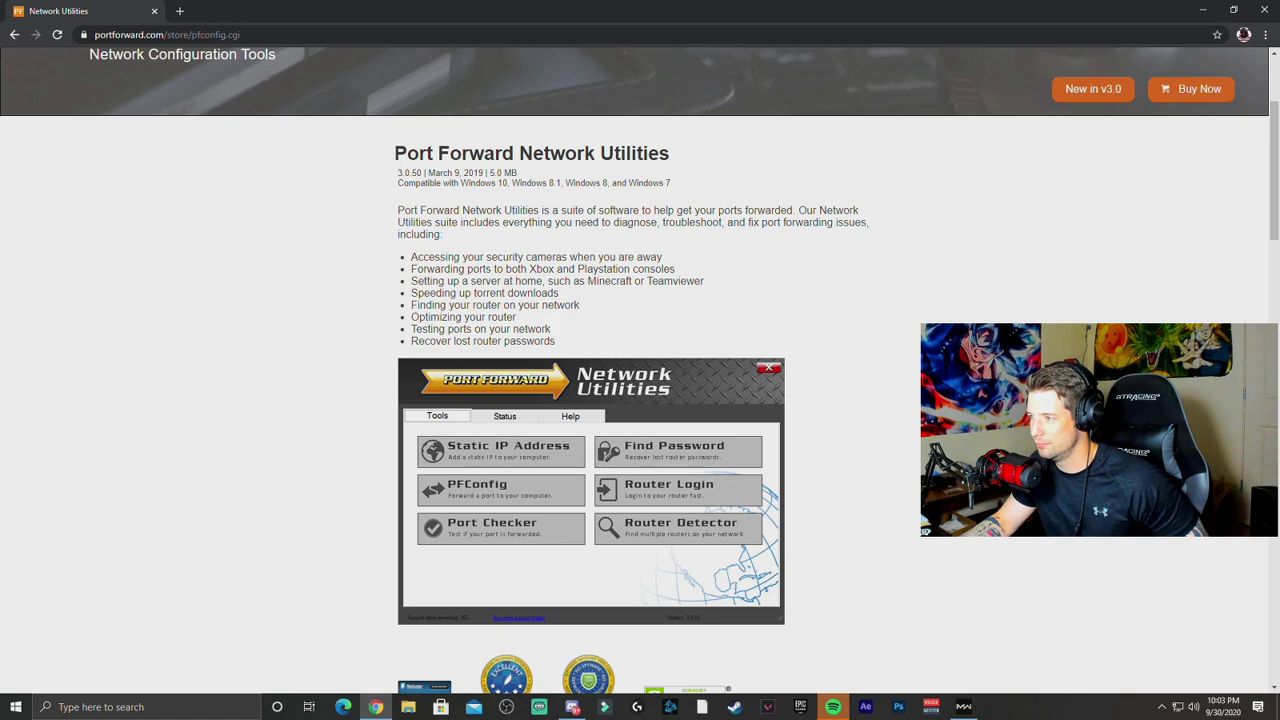
{"action": "scroll", "coordinate": [640, 370], "scroll_direction": "down", "scroll_amount": 3}
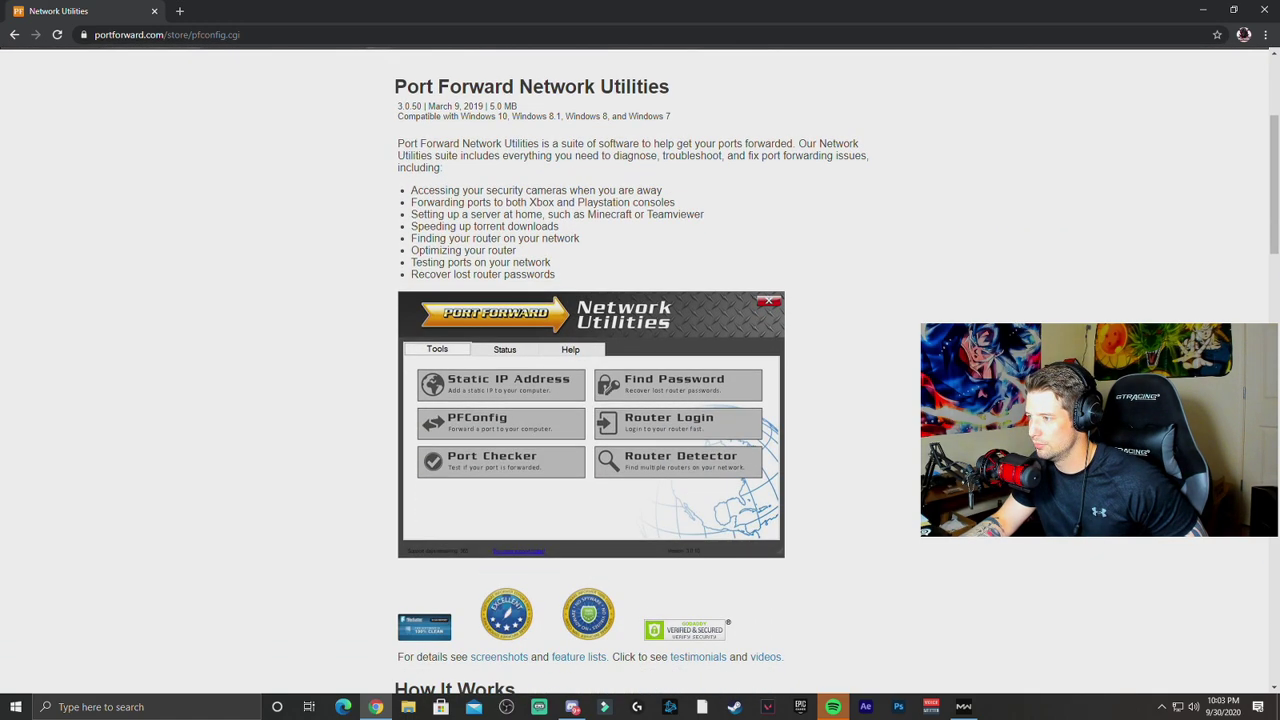
{"action": "scroll", "coordinate": [640, 370], "scroll_direction": "up", "scroll_amount": 3}
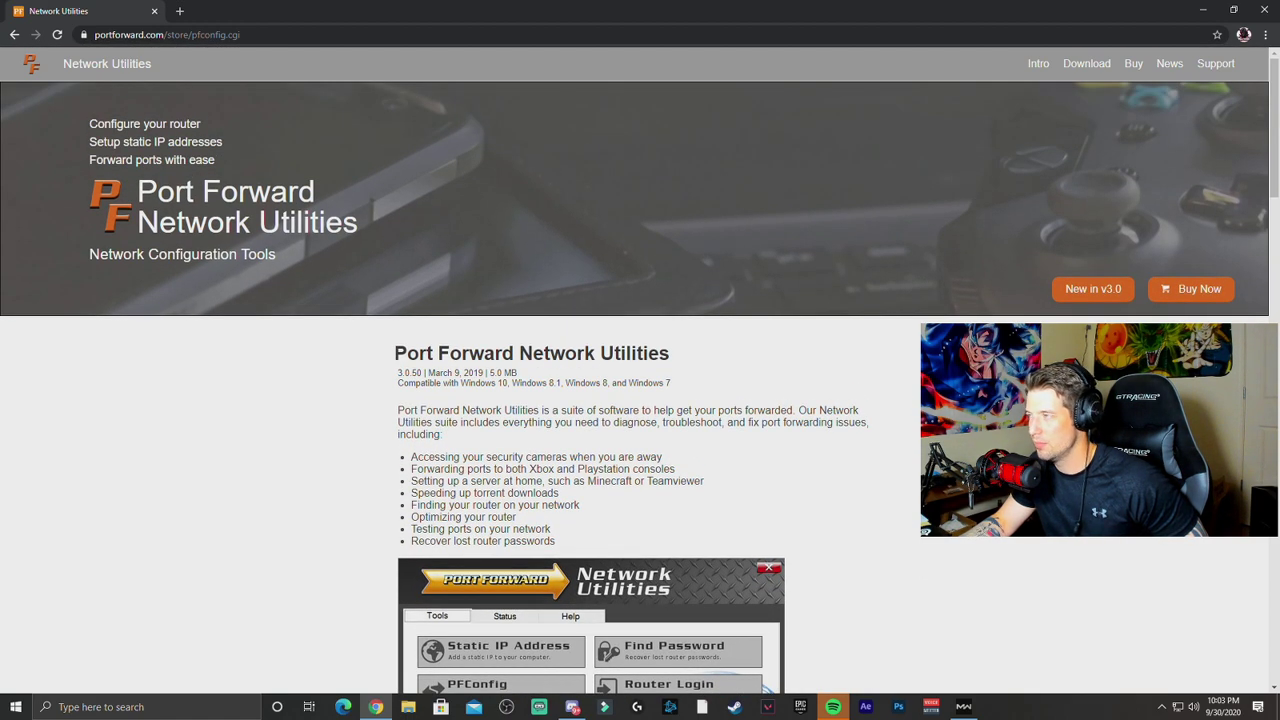
{"action": "left_click", "coordinate": [1087, 64]}
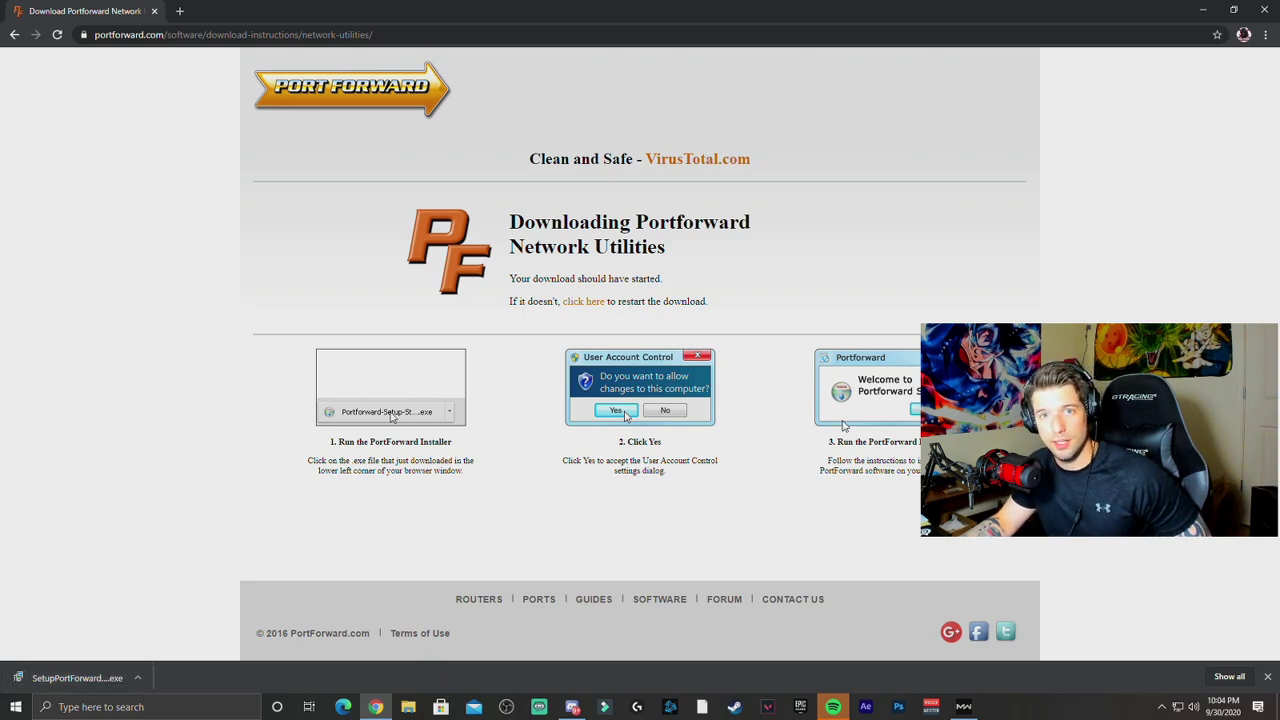
{"action": "left_click", "coordinate": [1265, 12]}
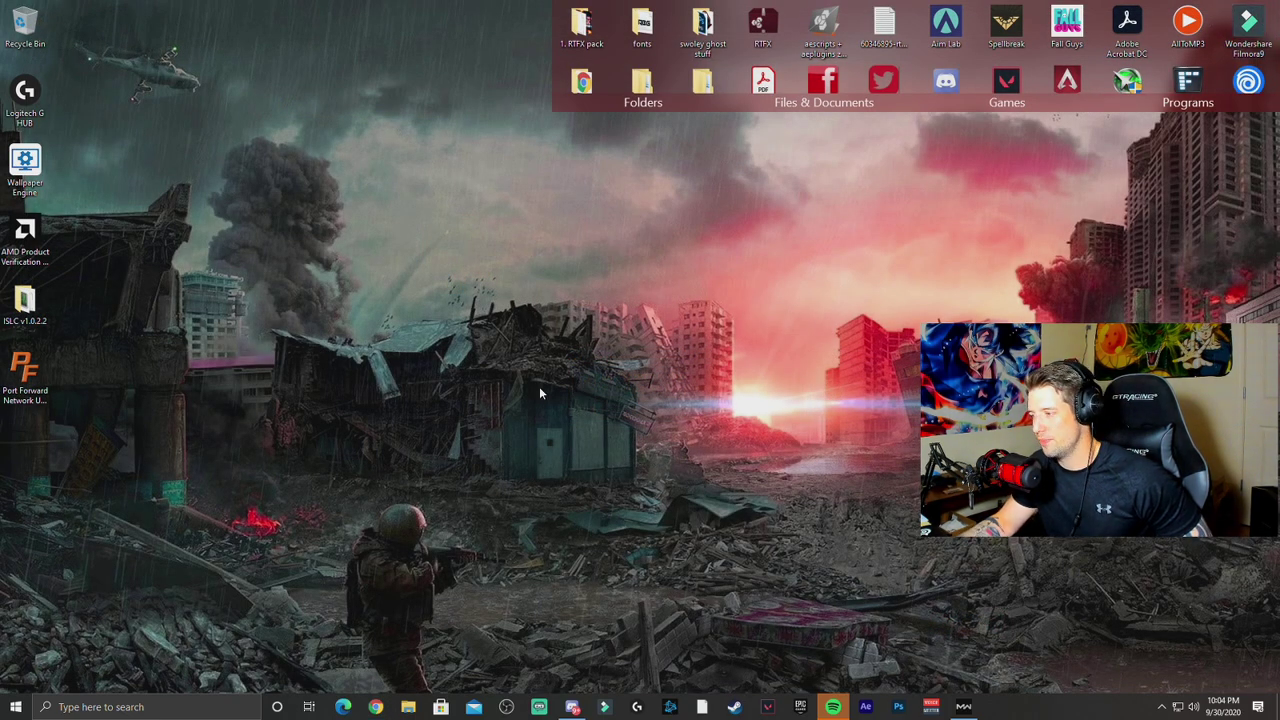
- Launch Port Forward Network Utilities from the desktop and reposition its window near the middle of the desktop
{"action": "left_click", "coordinate": [40, 373]}
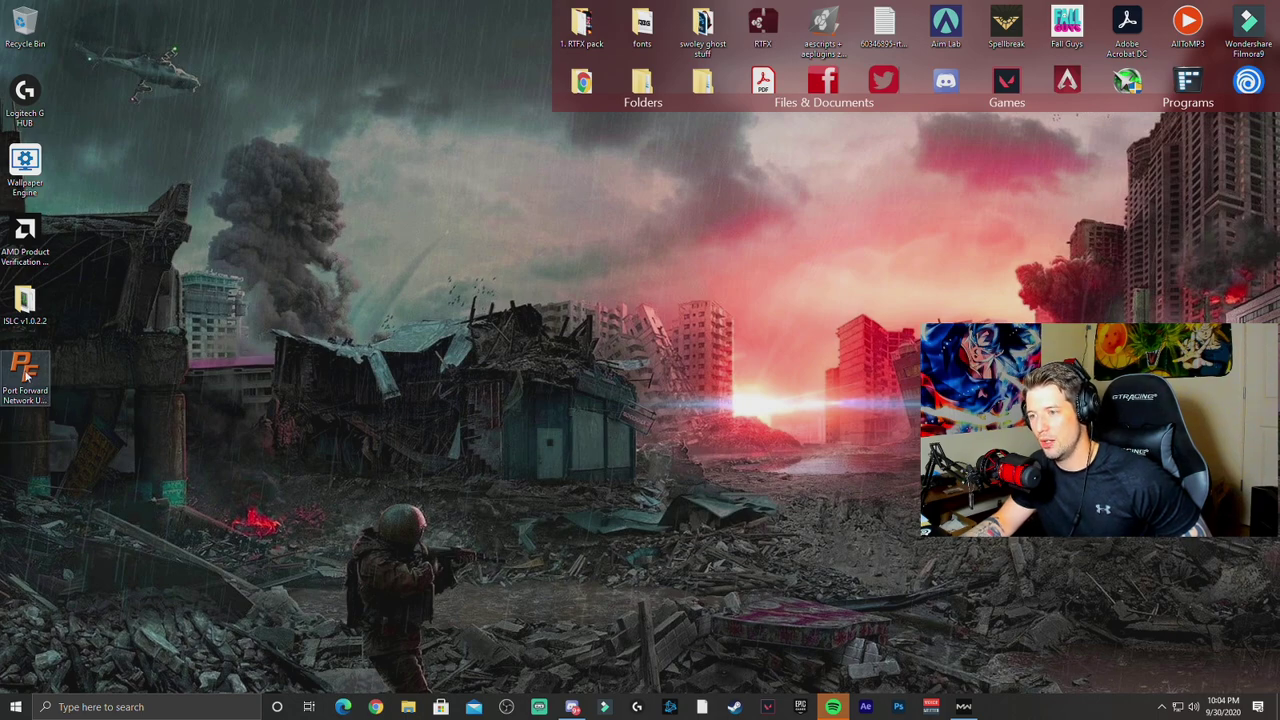
{"action": "left_click", "coordinate": [336, 438]}
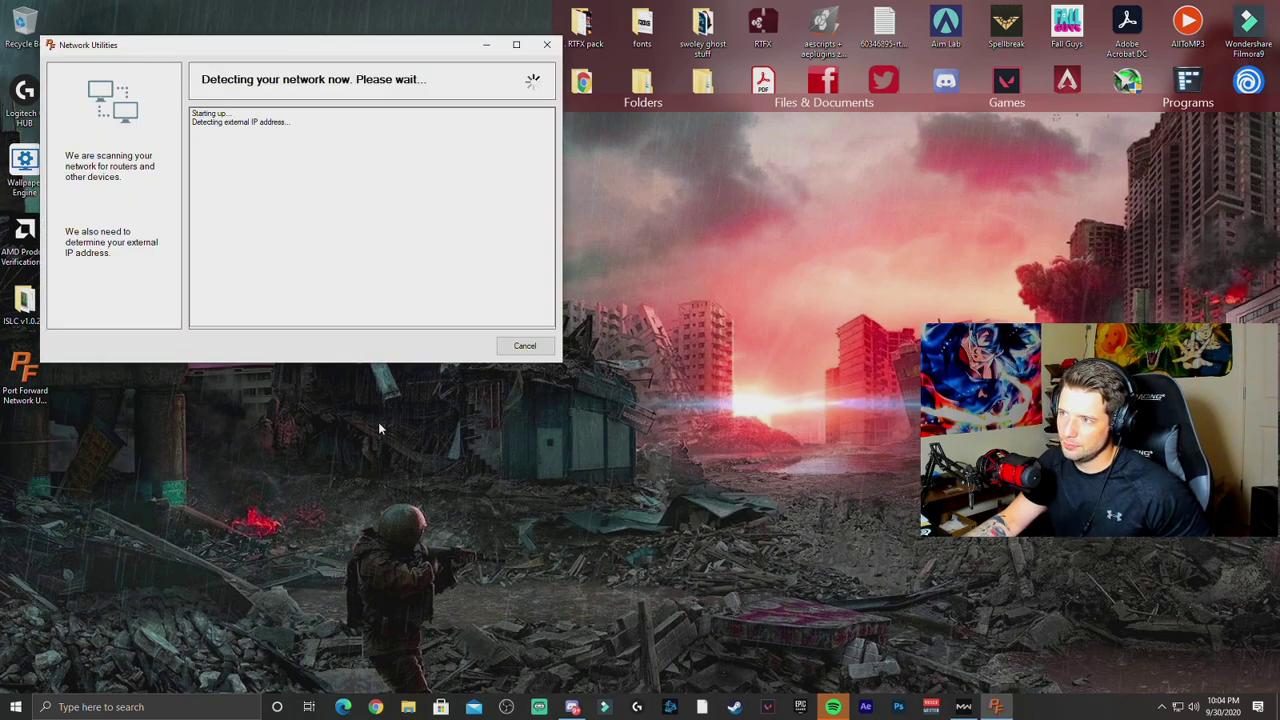
{"action": "left_click_drag", "start_coordinate": [316, 66], "coordinate": [619, 157]}
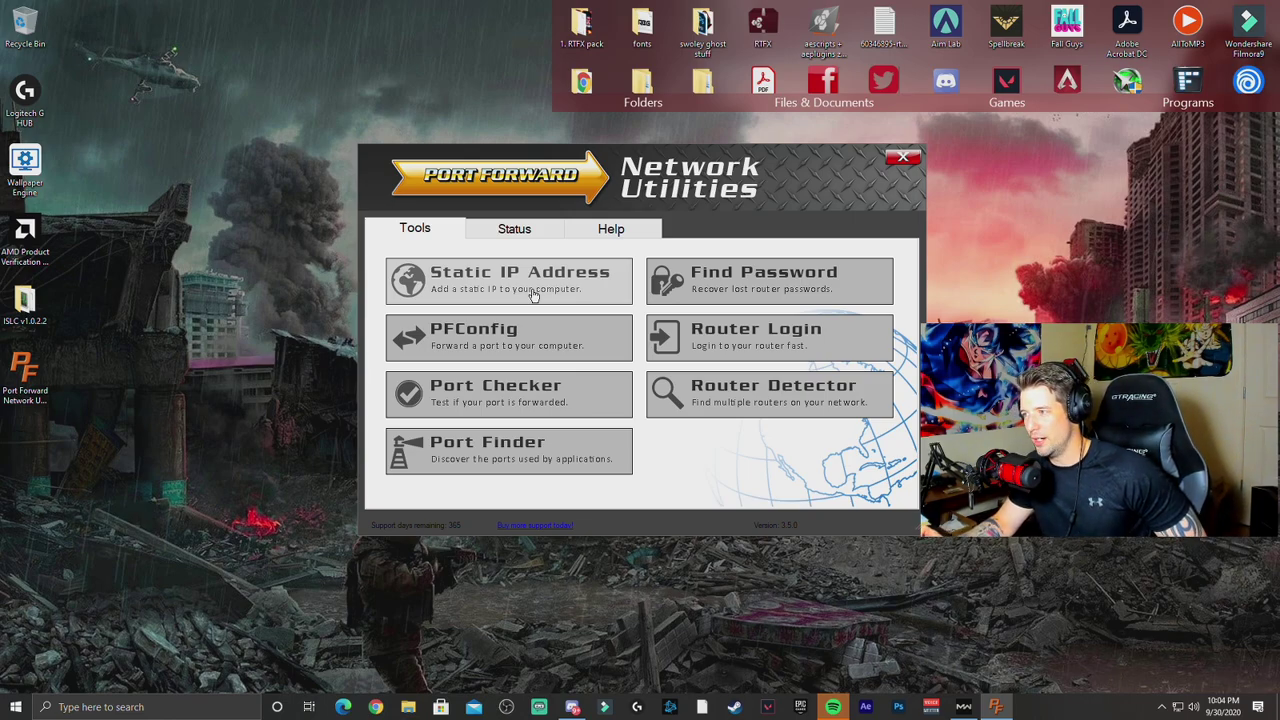
{"action": "left_click_drag", "start_coordinate": [653, 161], "coordinate": [627, 162]}
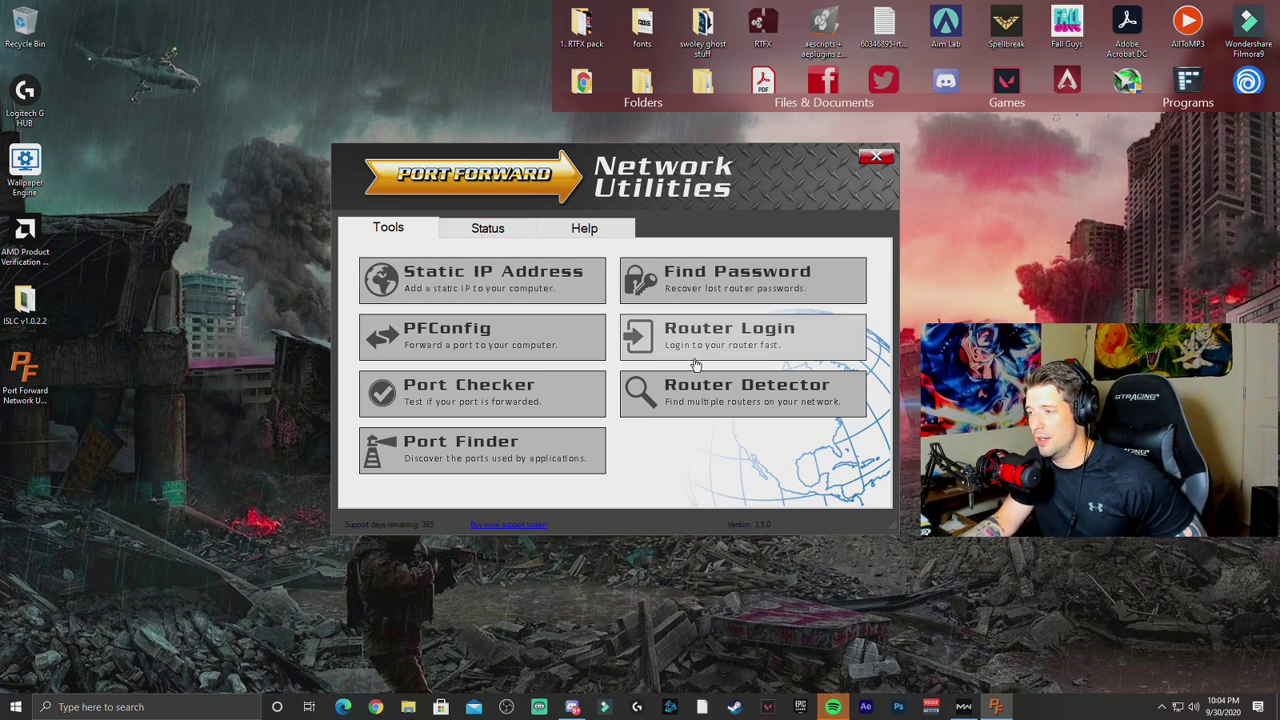
- Open PFConfig, find Call of Duty: Modern Warfare - PC among the default applications, and examine the forwarded Call of Duty: Warzone - PC entry
{"action": "left_click", "coordinate": [479, 331]}
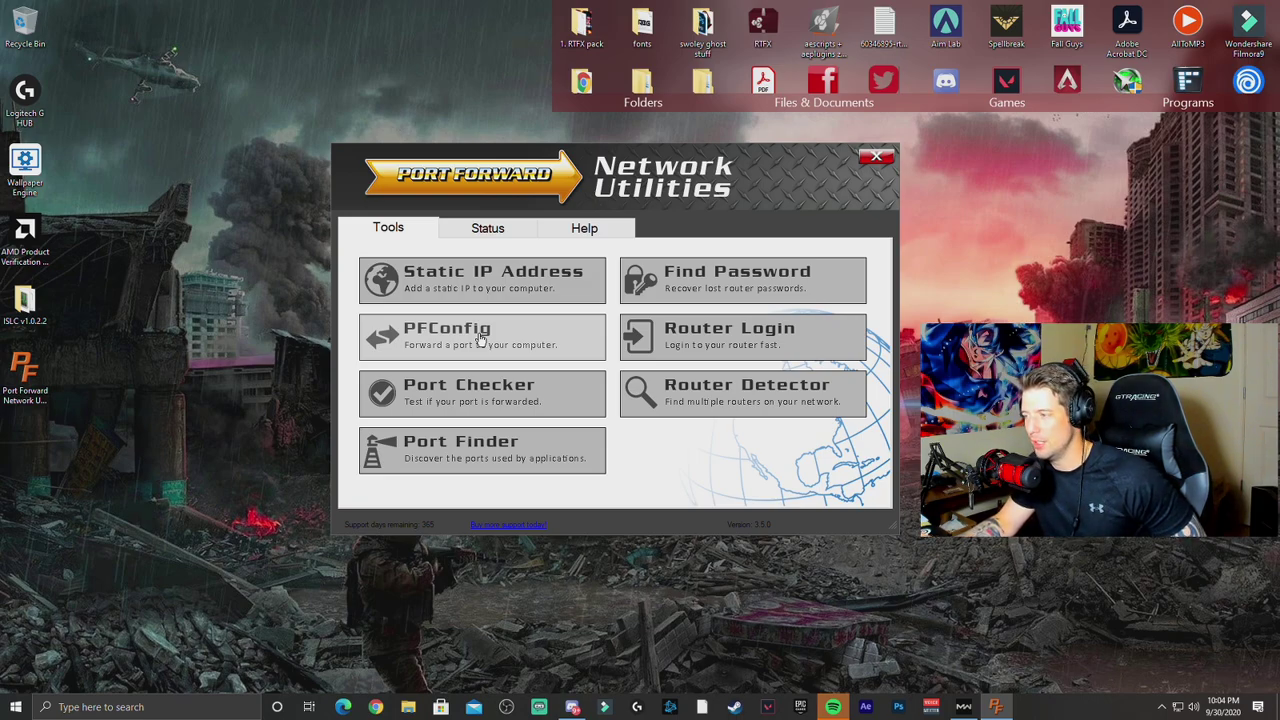
{"action": "left_click", "coordinate": [481, 339]}
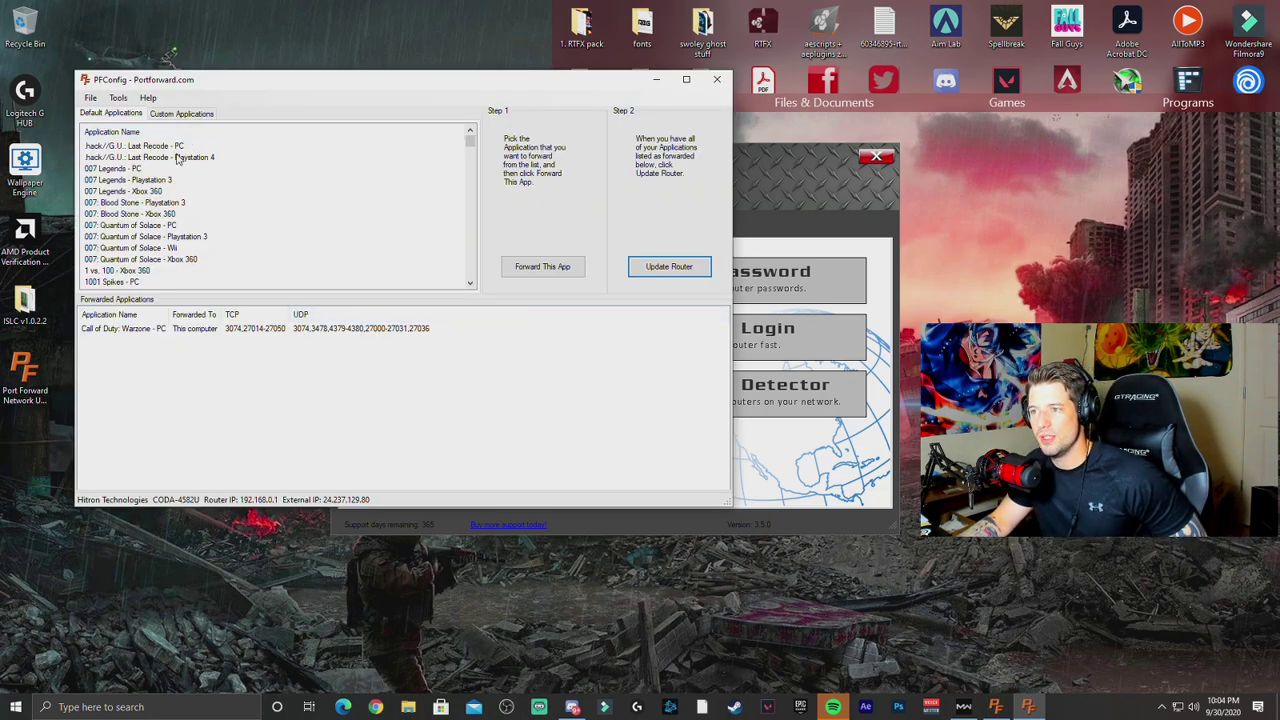
{"action": "left_click_drag", "start_coordinate": [471, 140], "coordinate": [475, 160]}
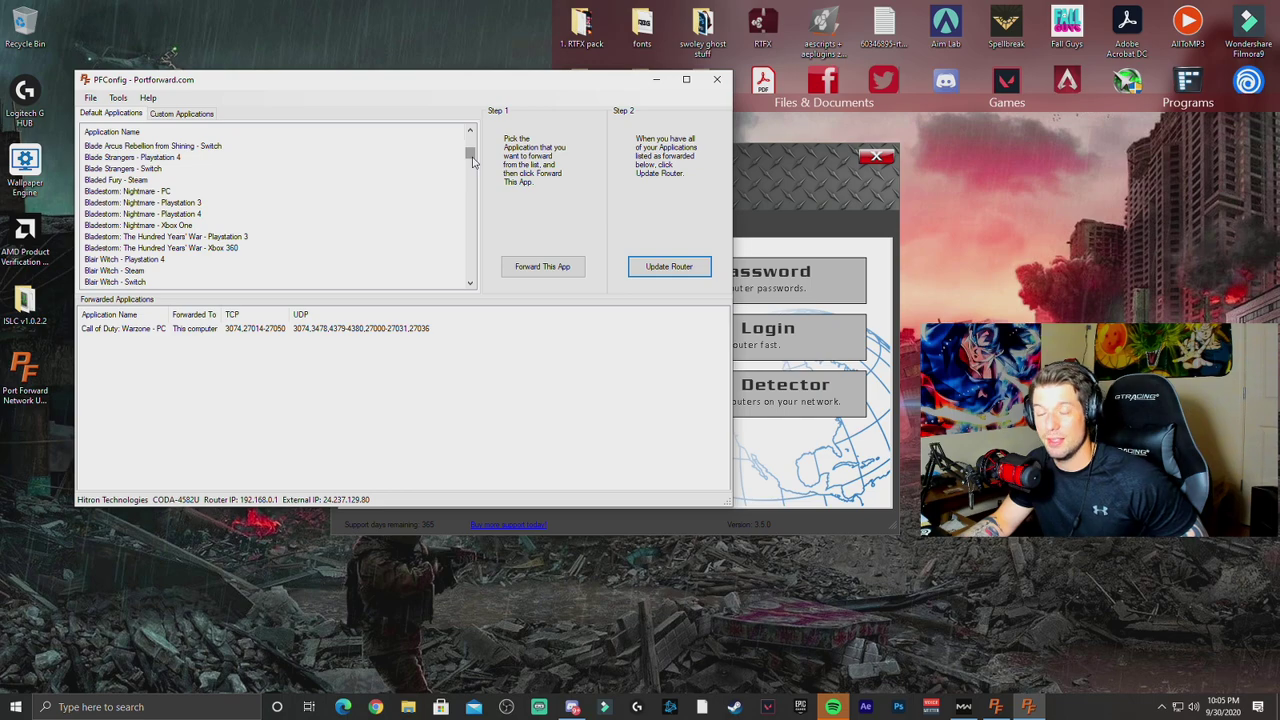
{"action": "mouse_move", "coordinate": [473, 160]}
{"action": "left_mouse_down"}
{"action": "mouse_move", "coordinate": [474, 148]}
{"action": "mouse_move", "coordinate": [484, 166]}
{"action": "left_mouse_up"}
{"action": "scroll", "coordinate": [297, 217], "scroll_direction": "up", "scroll_amount": 1}
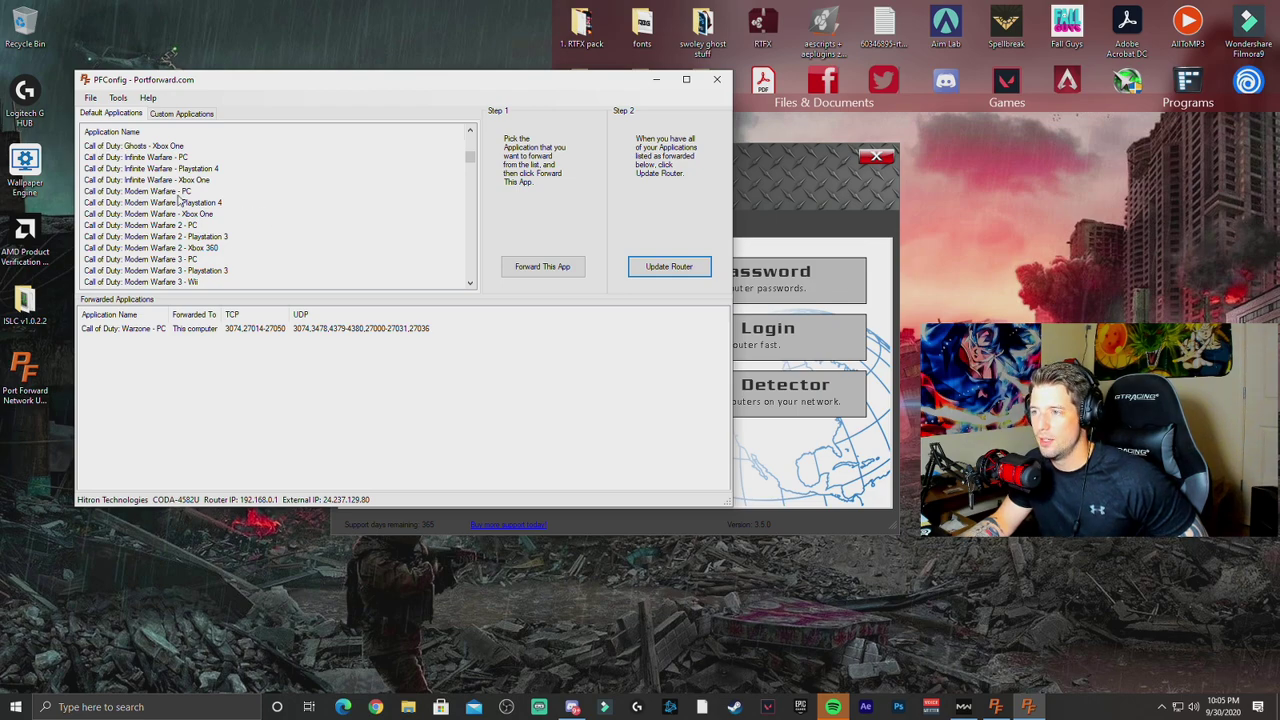
{"action": "left_click", "coordinate": [178, 193]}
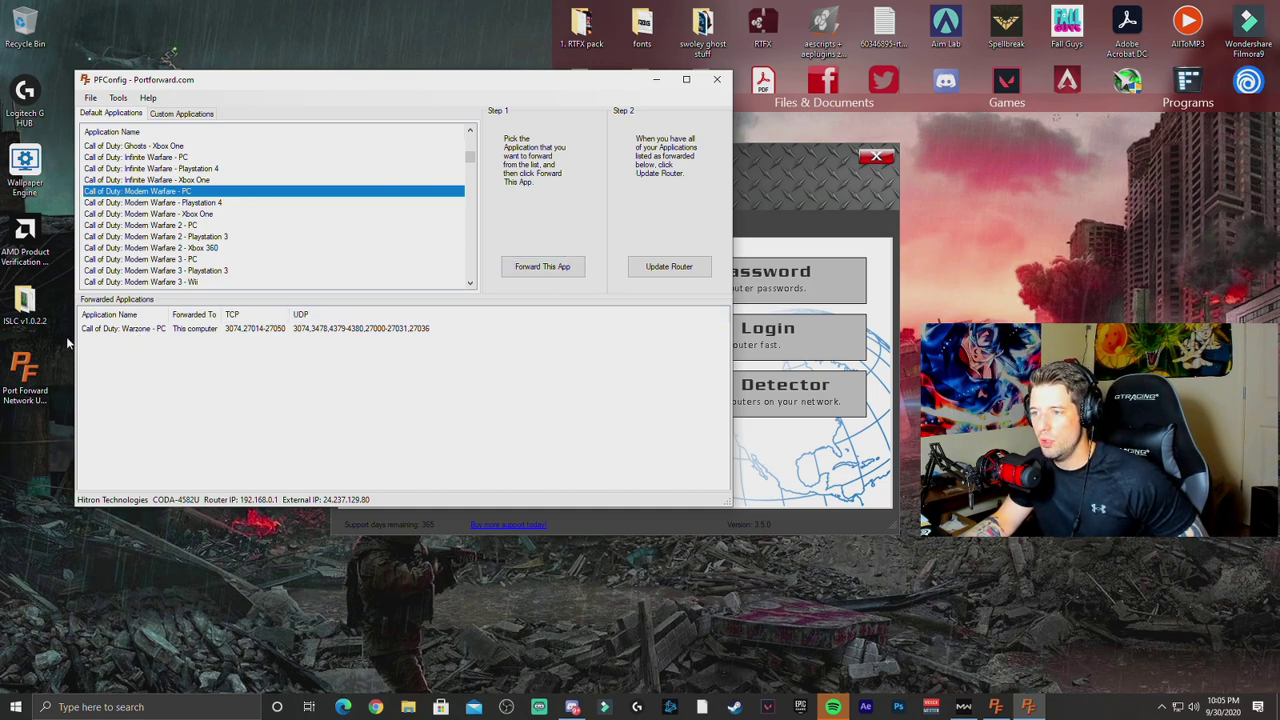
{"action": "left_click", "coordinate": [121, 329]}
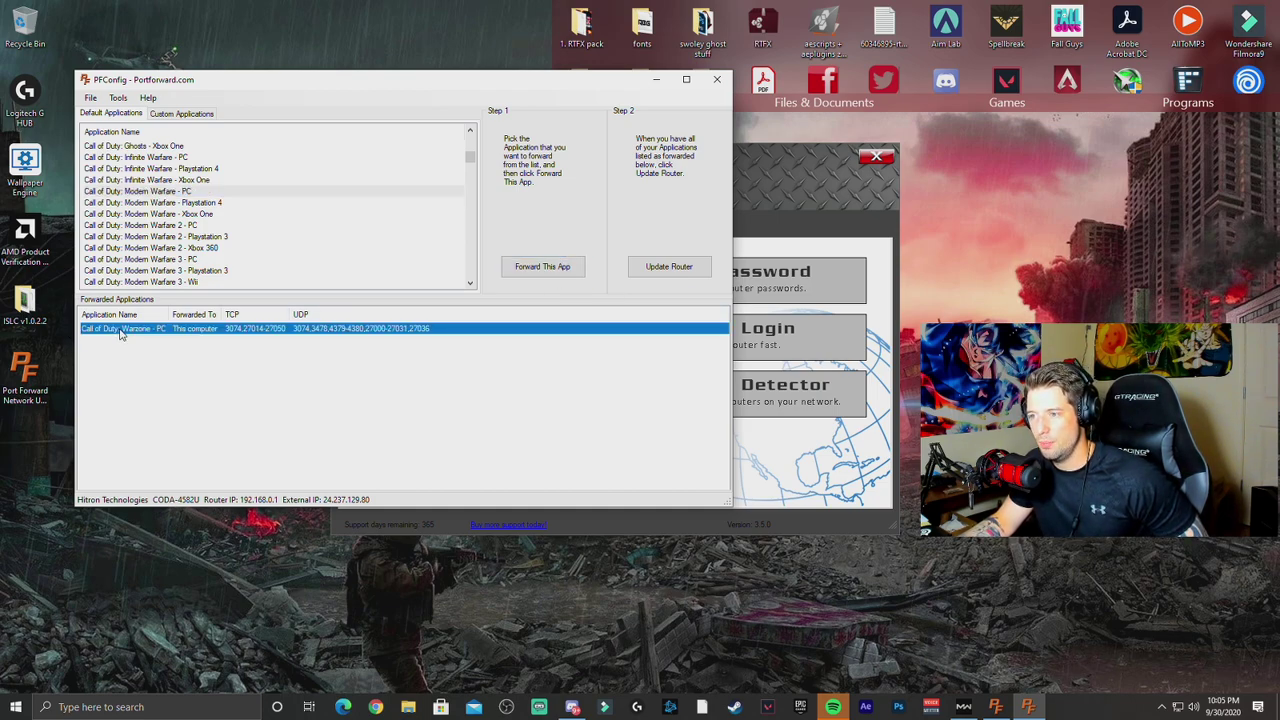
- Examine the manufacturers and models offered in PFConfig's router selection, closing it and PFConfig without changes
{"action": "left_click", "coordinate": [116, 98]}
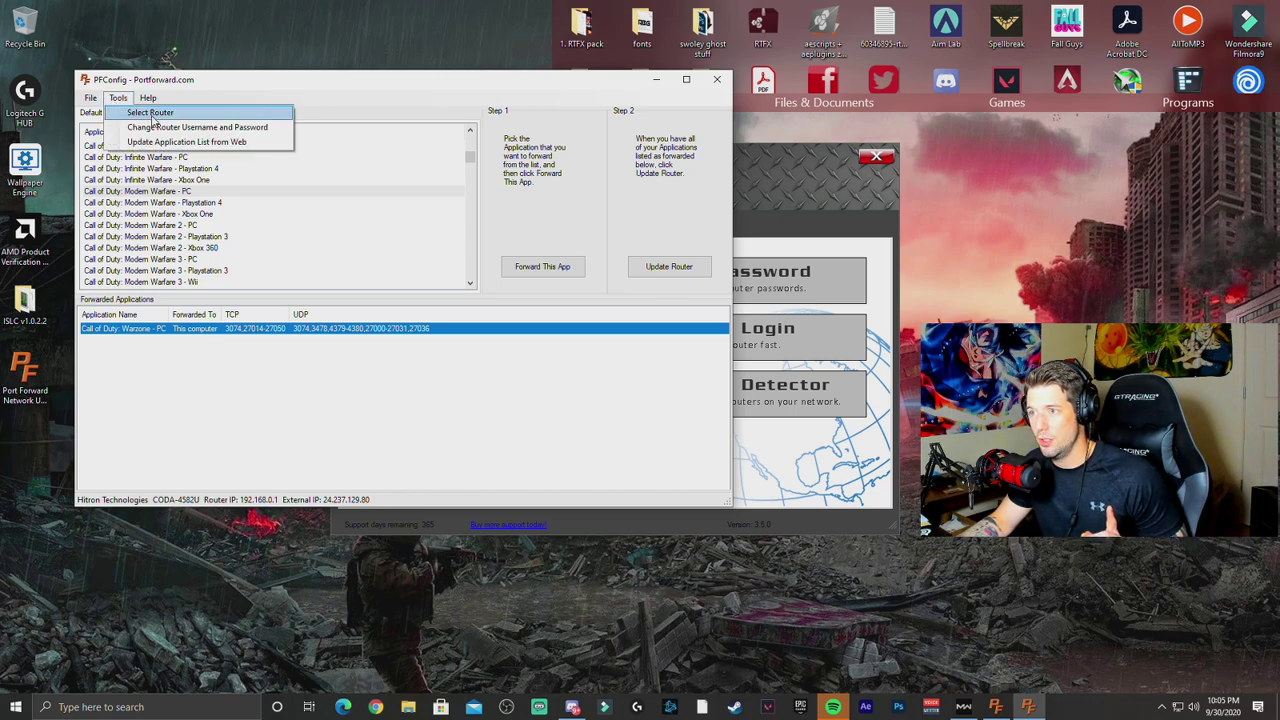
{"action": "left_click", "coordinate": [150, 113]}
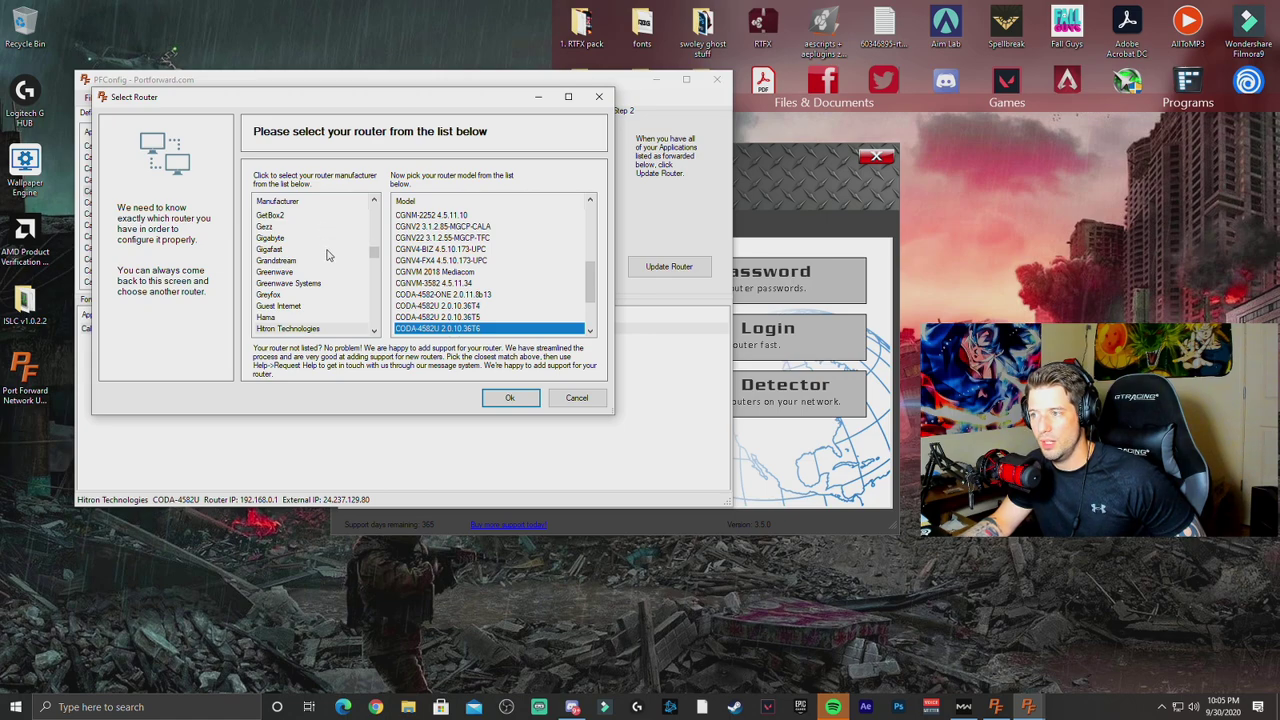
{"action": "scroll", "coordinate": [327, 245], "scroll_direction": "down", "scroll_amount": 3}
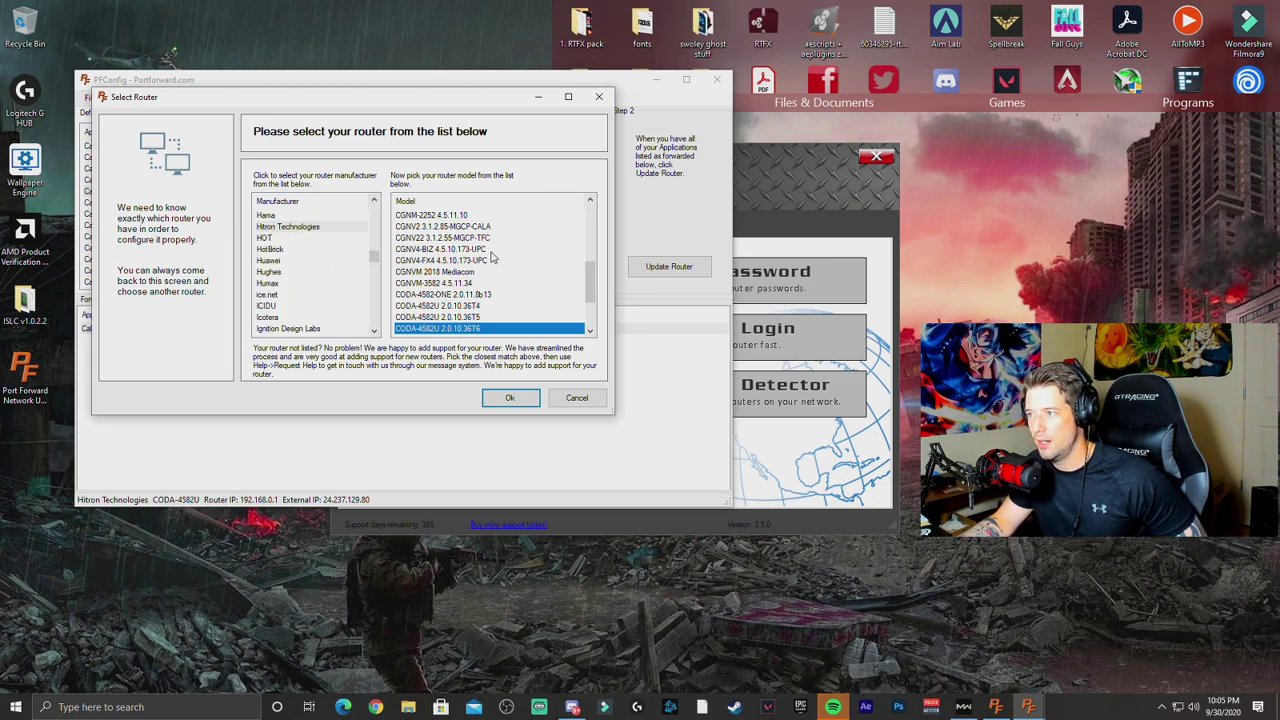
{"action": "left_click", "coordinate": [599, 96]}
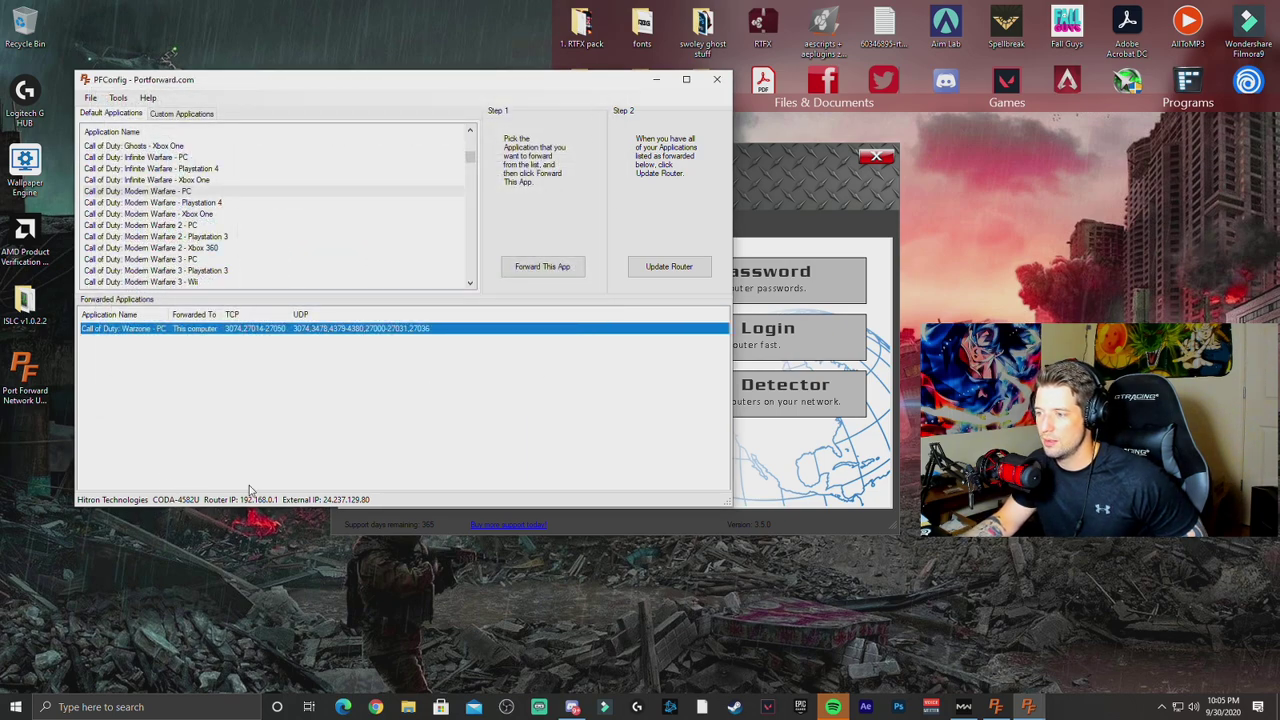
{"action": "left_click", "coordinate": [650, 268]}
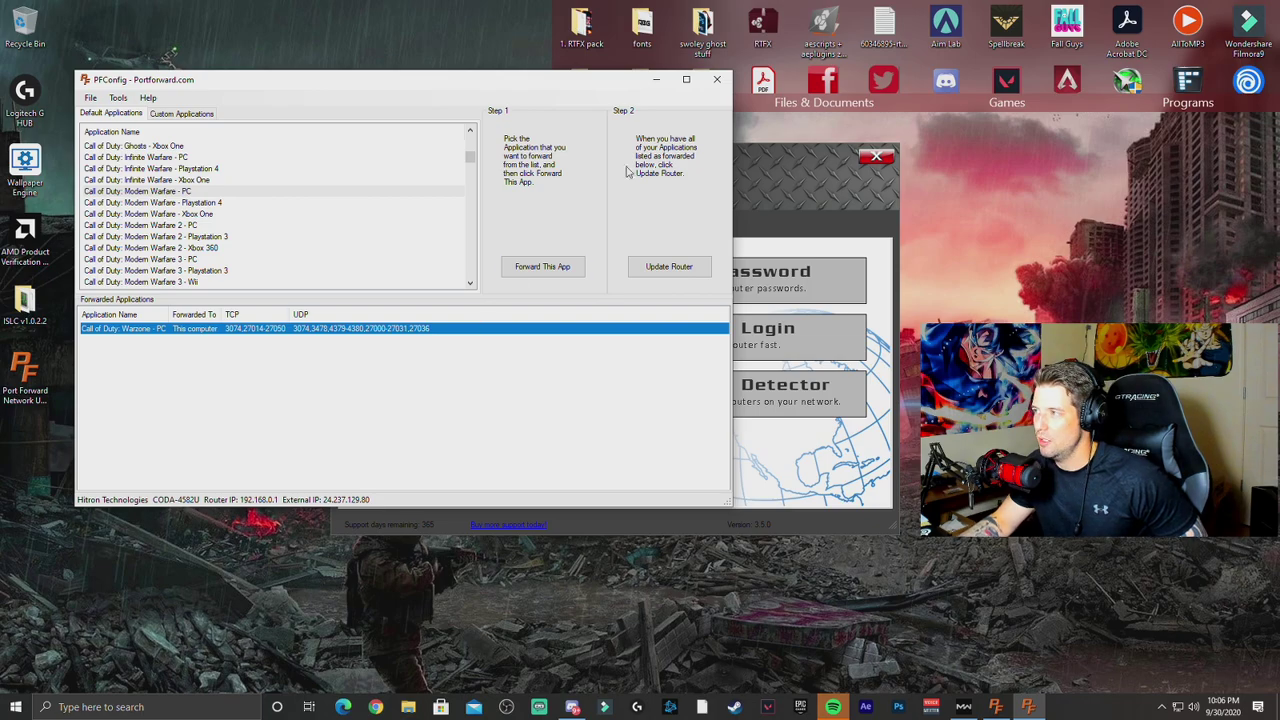
{"action": "left_click", "coordinate": [714, 80]}
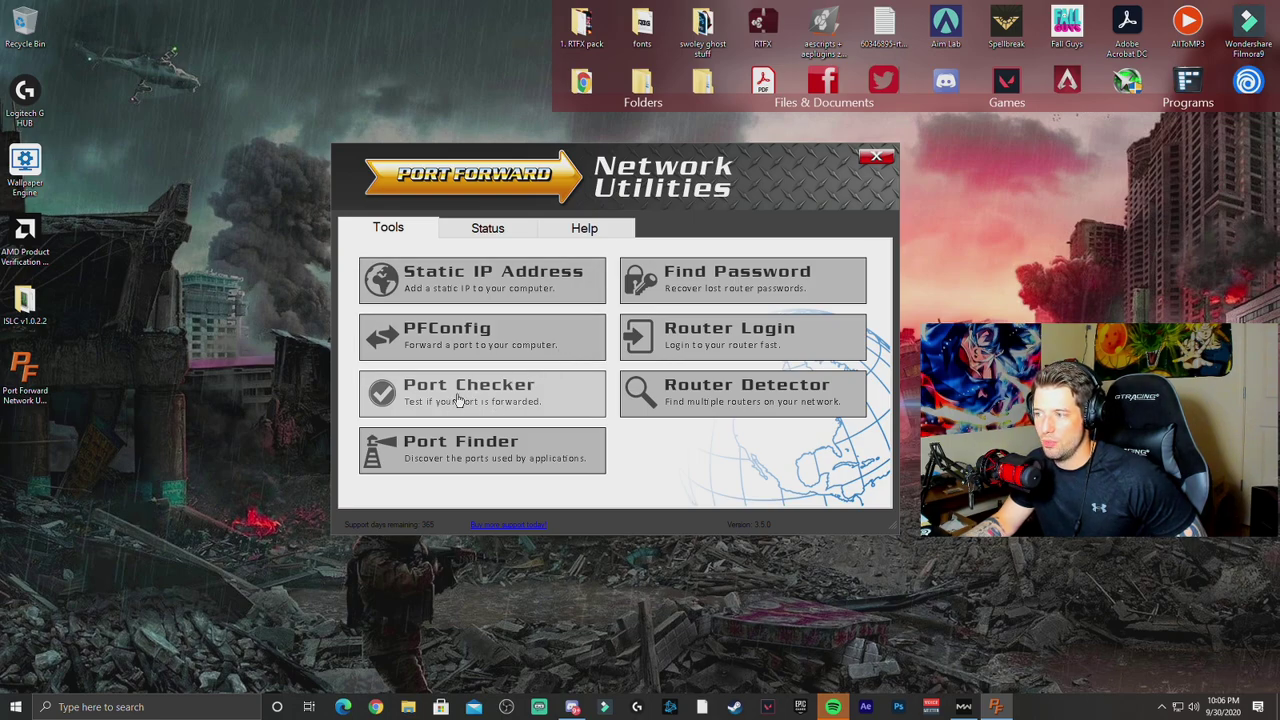
- Test TCP port 3074 with Port Checker, and close both it and Network Utilities
{"action": "left_click", "coordinate": [523, 403]}
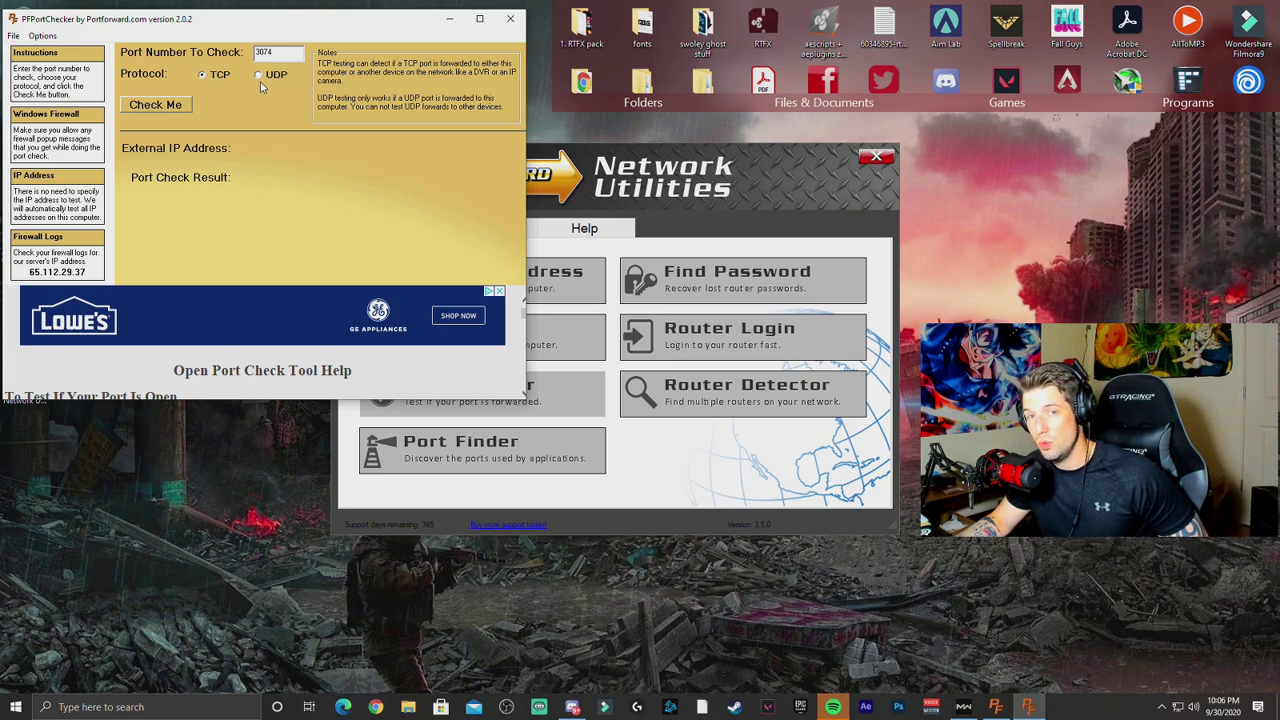
{"action": "left_click", "coordinate": [175, 113]}
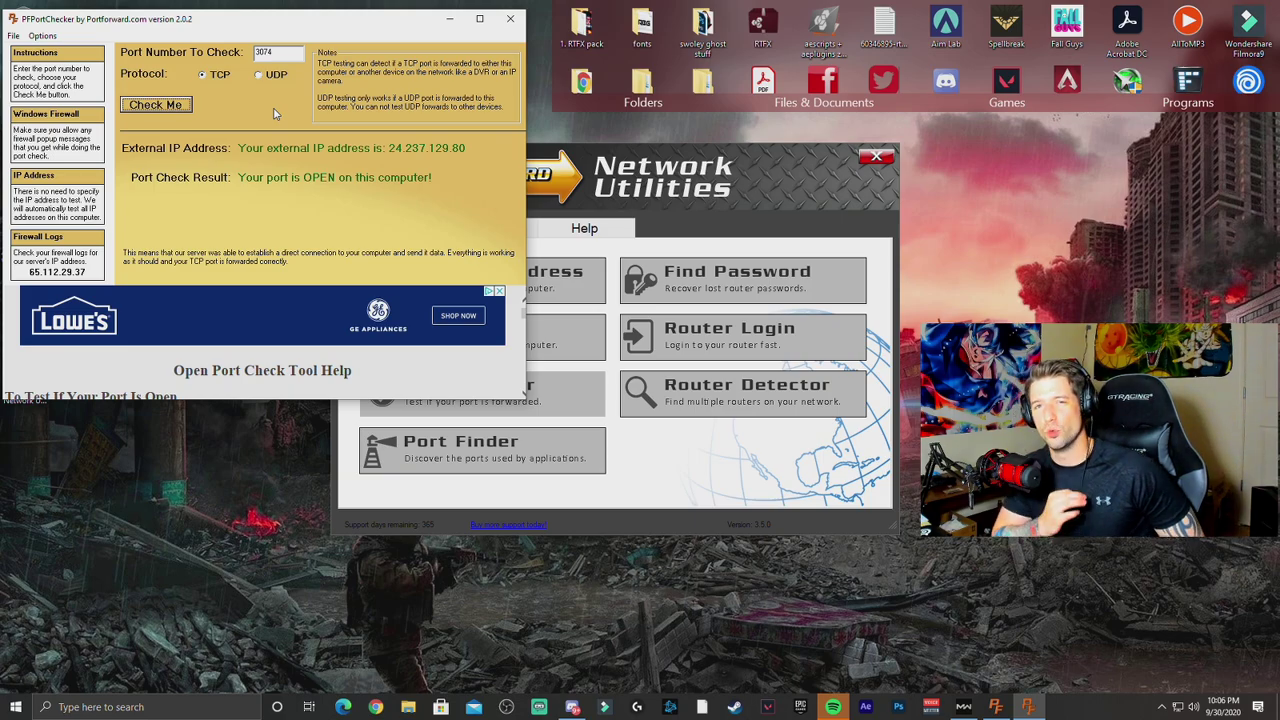
{"action": "left_click", "coordinate": [509, 22]}
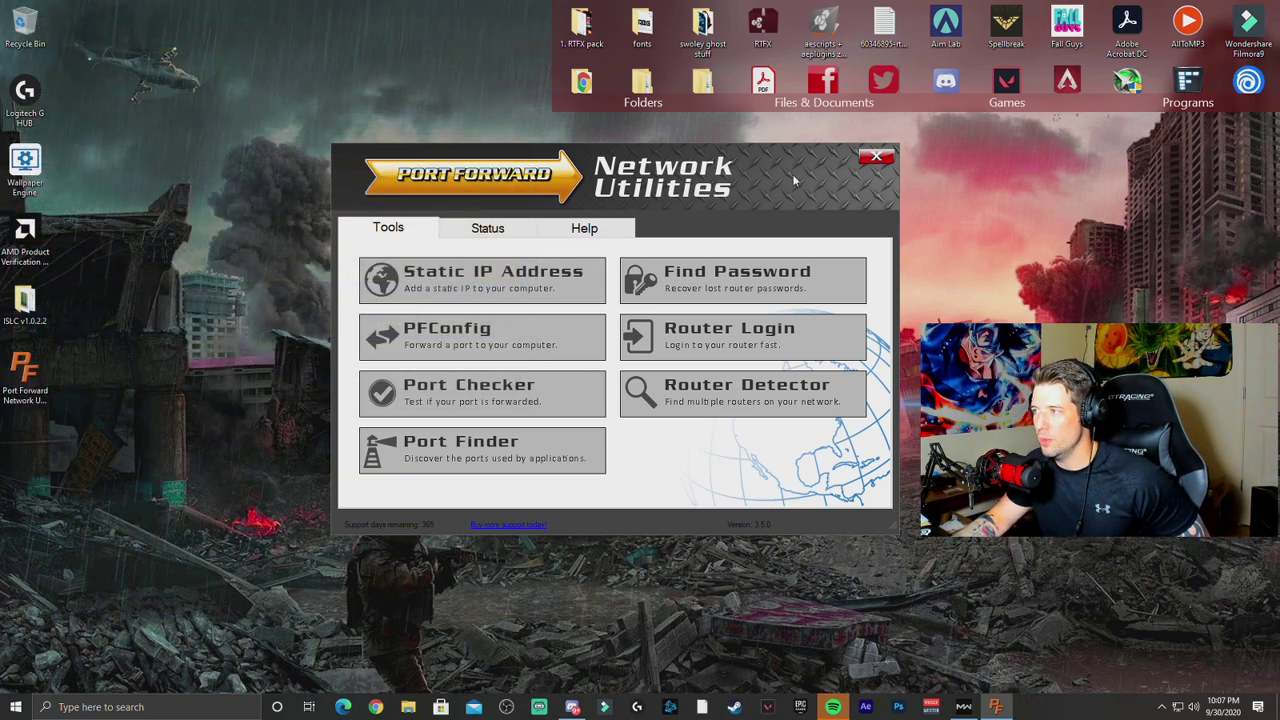
{"action": "left_click", "coordinate": [876, 157]}
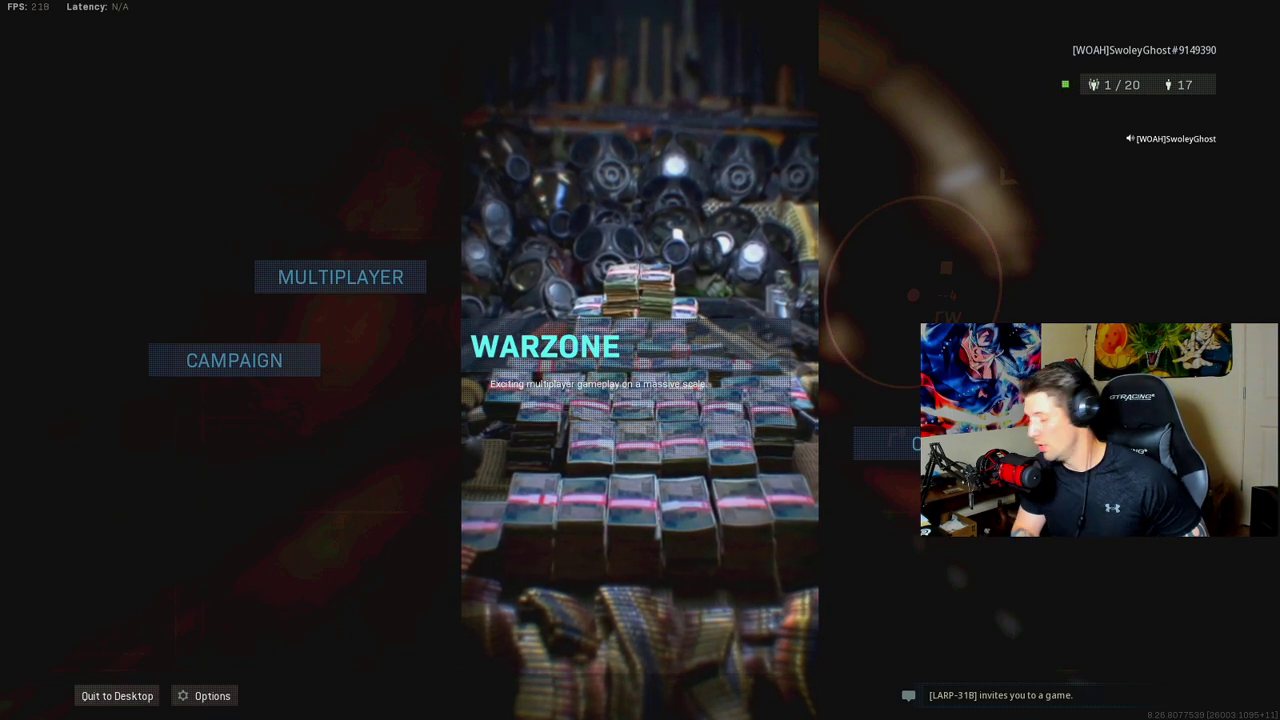
- In Call of Duty, check the NAT type under the Account options and return to enter Warzone
{"action": "left_click", "coordinate": [203, 697]}
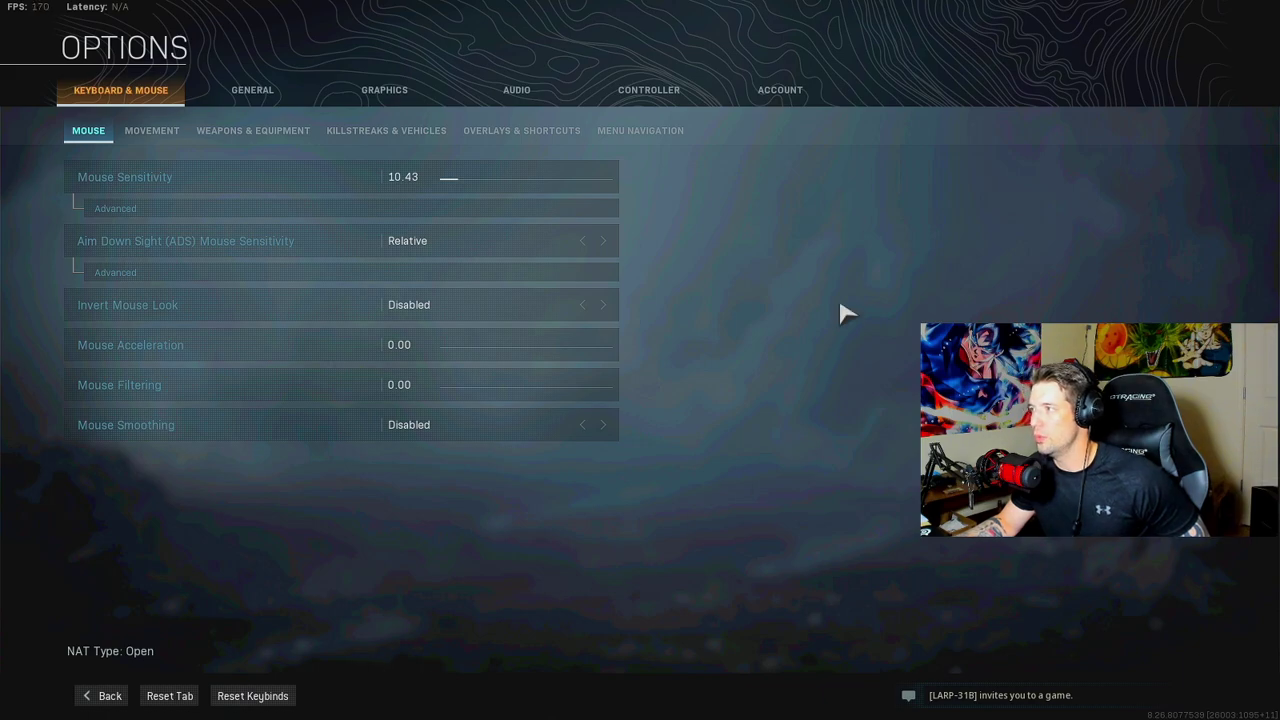
{"action": "left_click", "coordinate": [796, 102]}
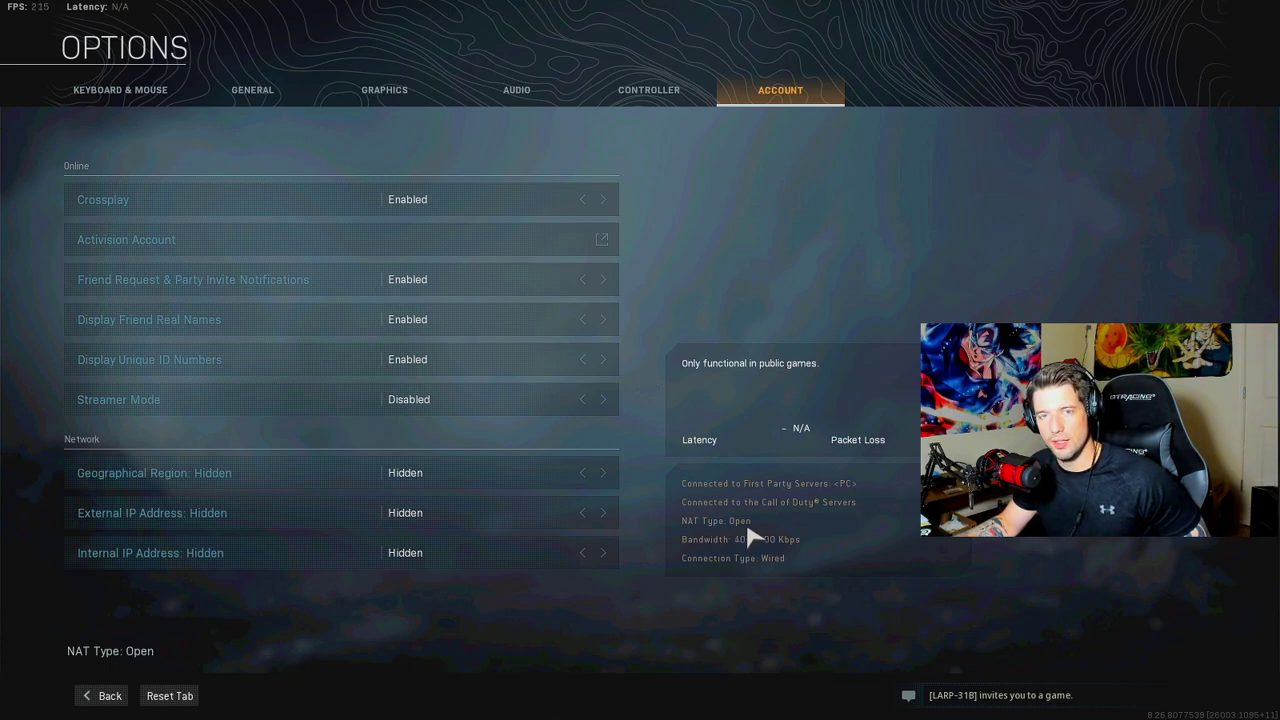
{"action": "left_click", "coordinate": [103, 695]}
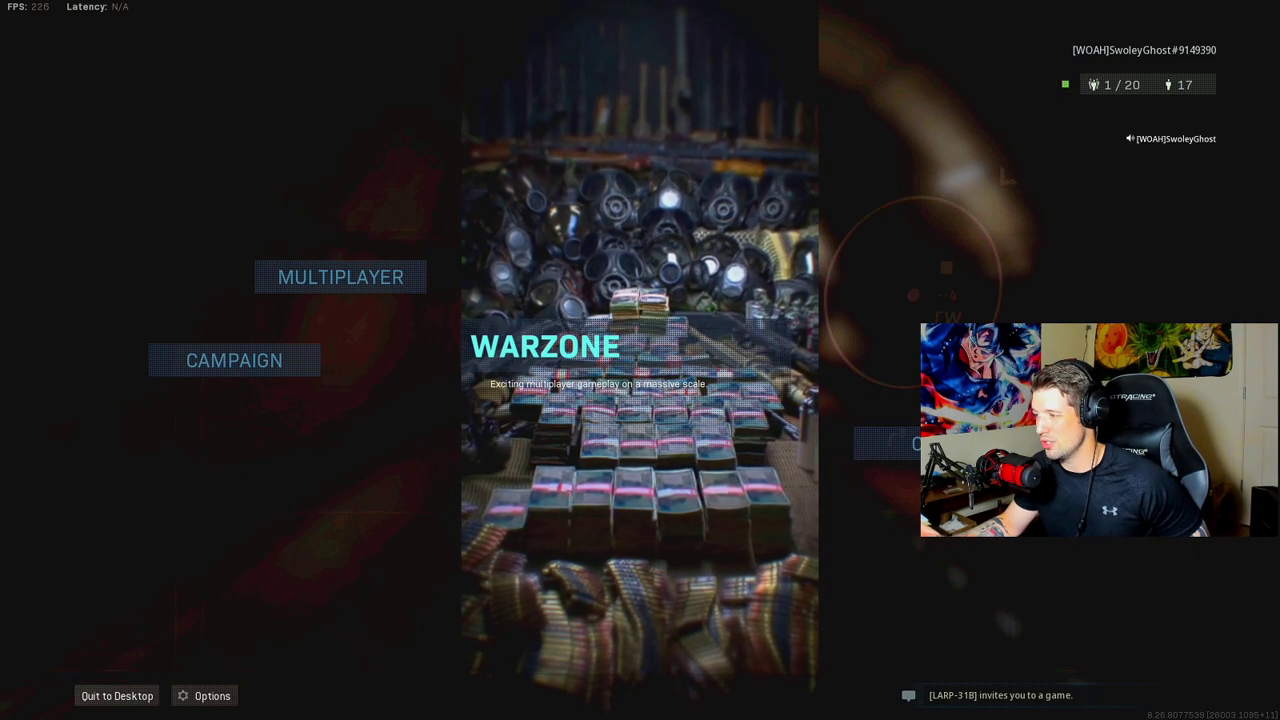
{"action": "left_click", "coordinate": [628, 391]}
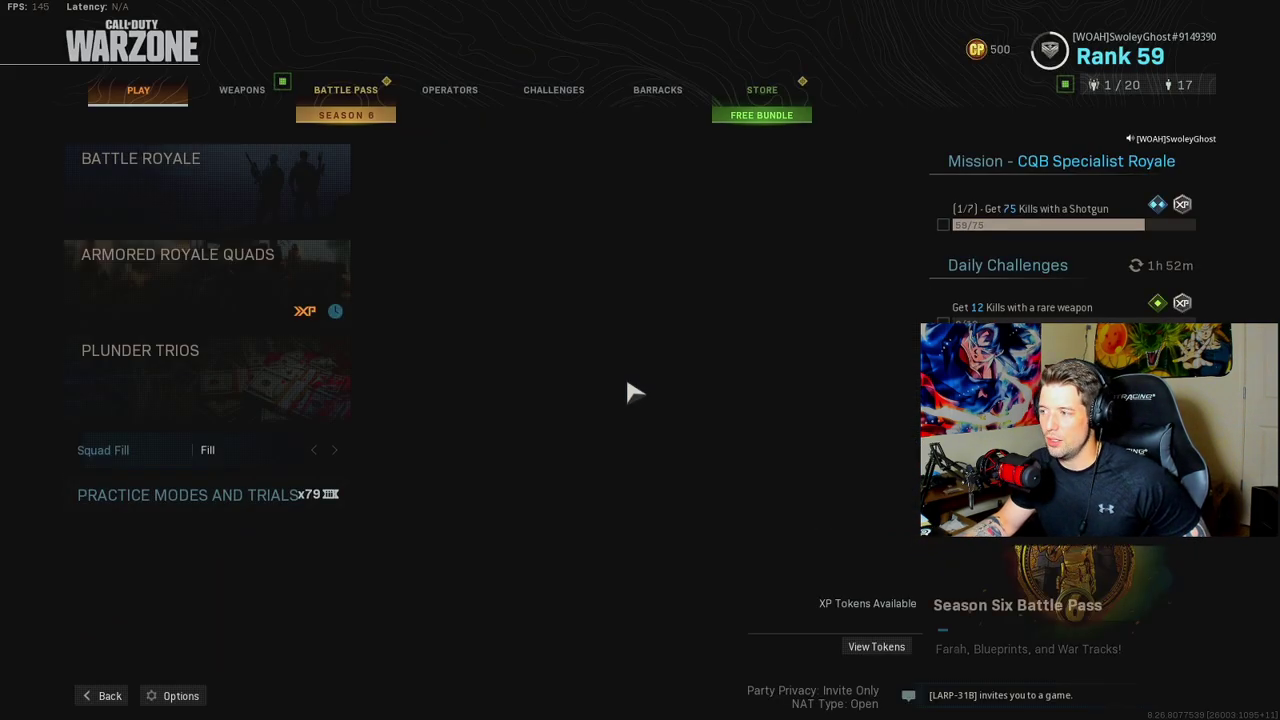